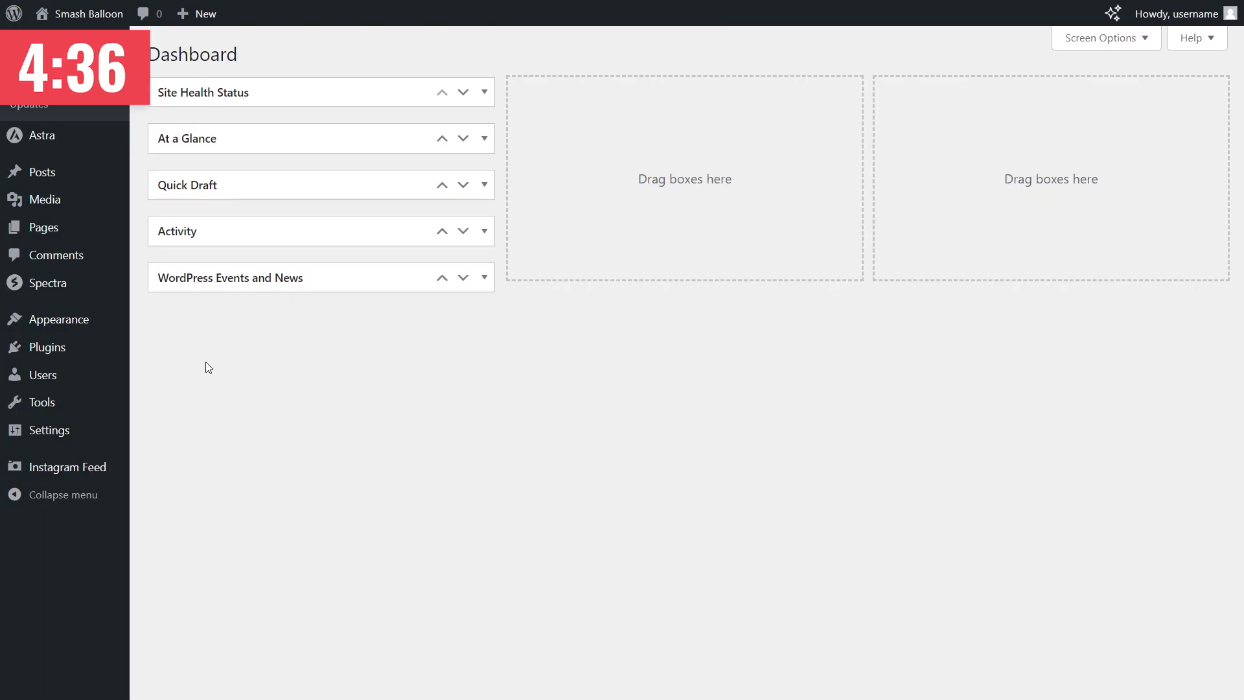
Install the YouTube Feed Pro plugin from the uploaded file YouTube-Feed-Pro-2.3-Developer (1).zip and activate it.
mouse_move(72, 353)
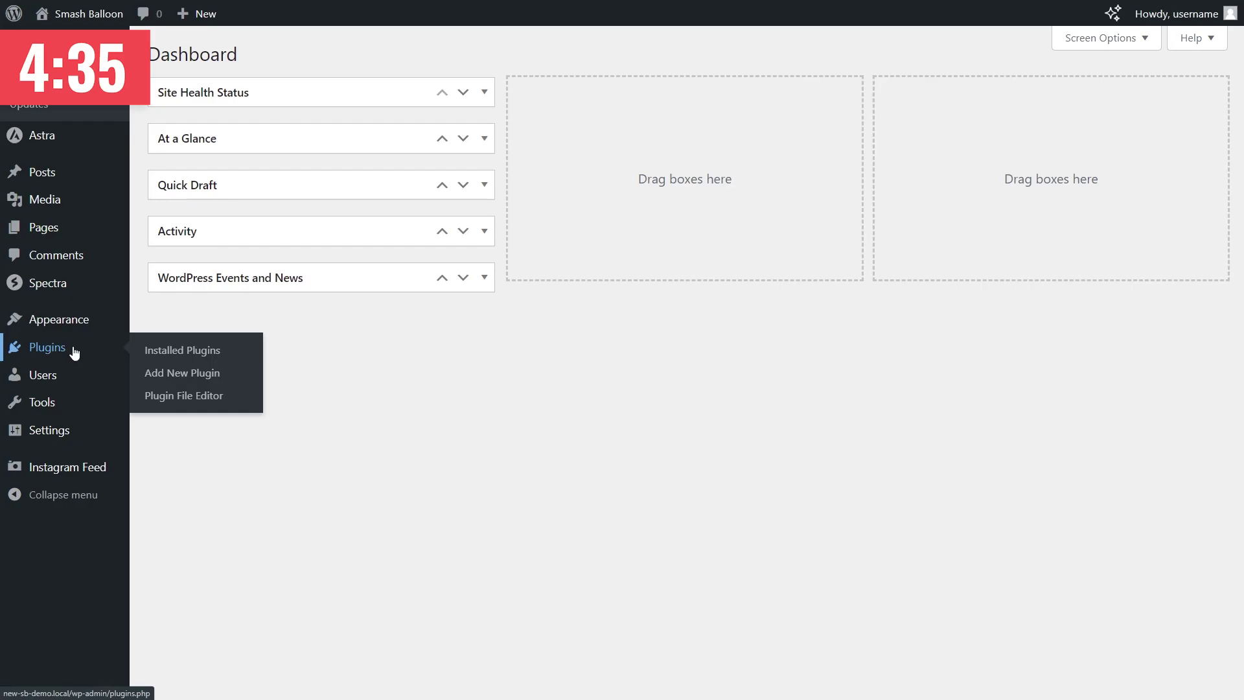
left_click(181, 378)
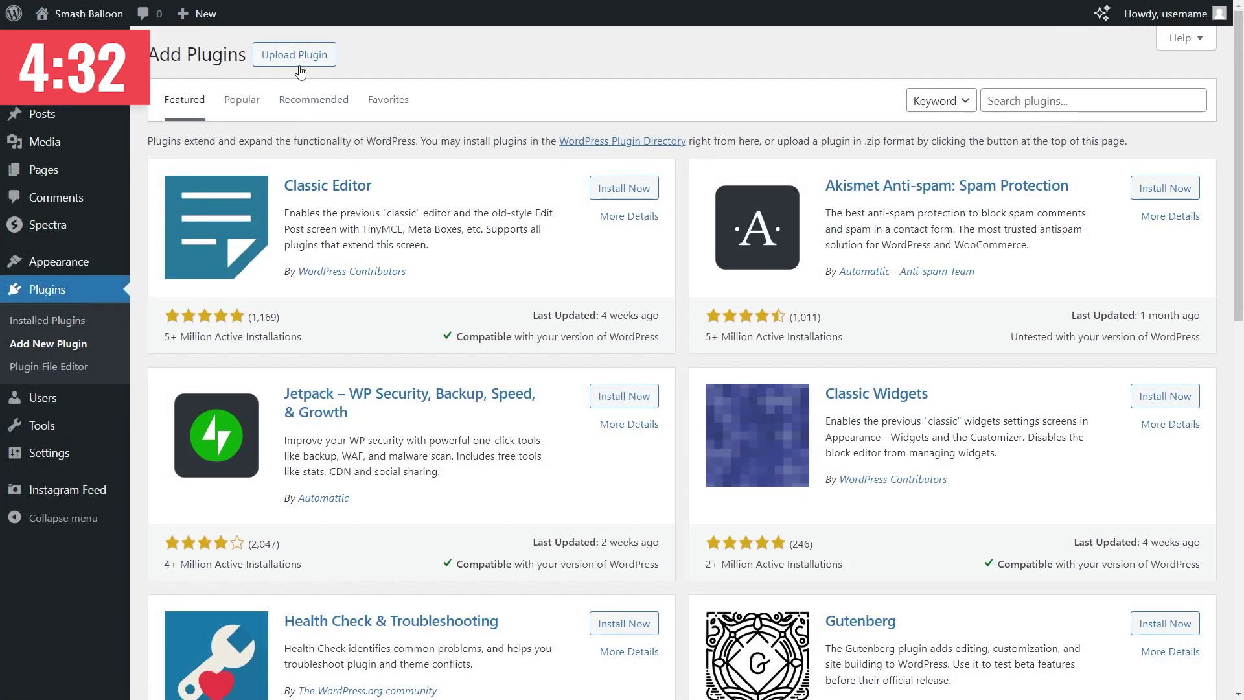
left_click(299, 61)
left_click(570, 206)
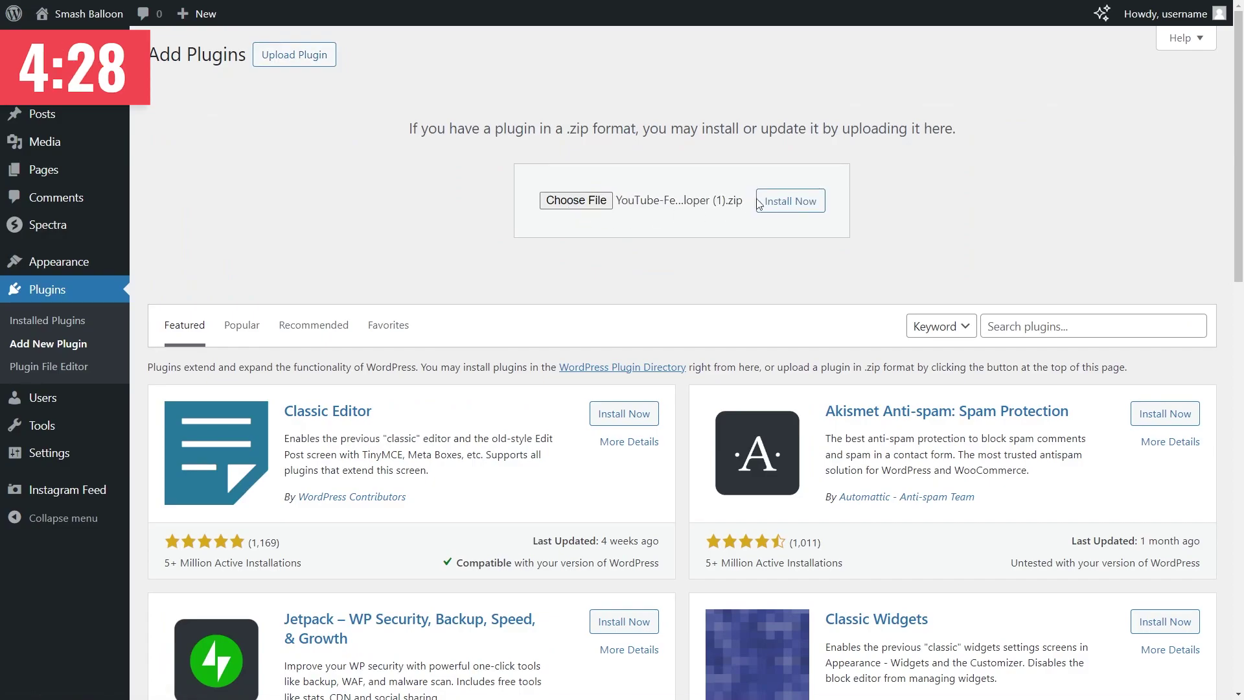
left_click(760, 201)
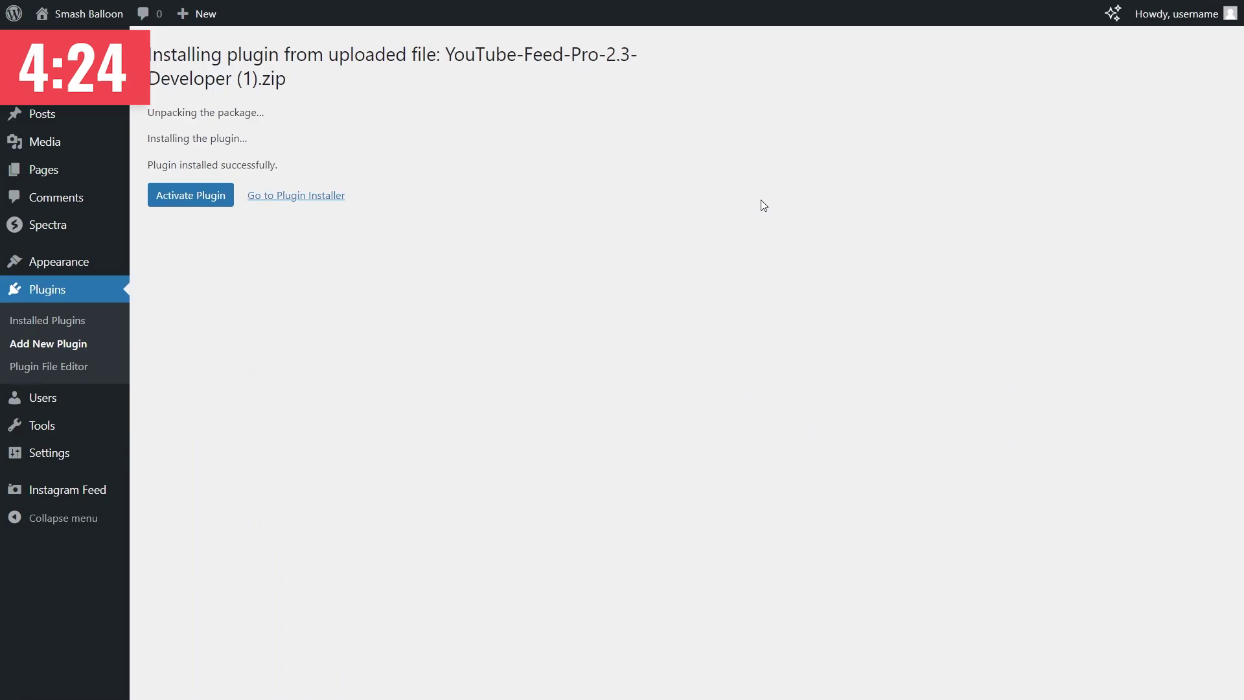
left_click(192, 195)
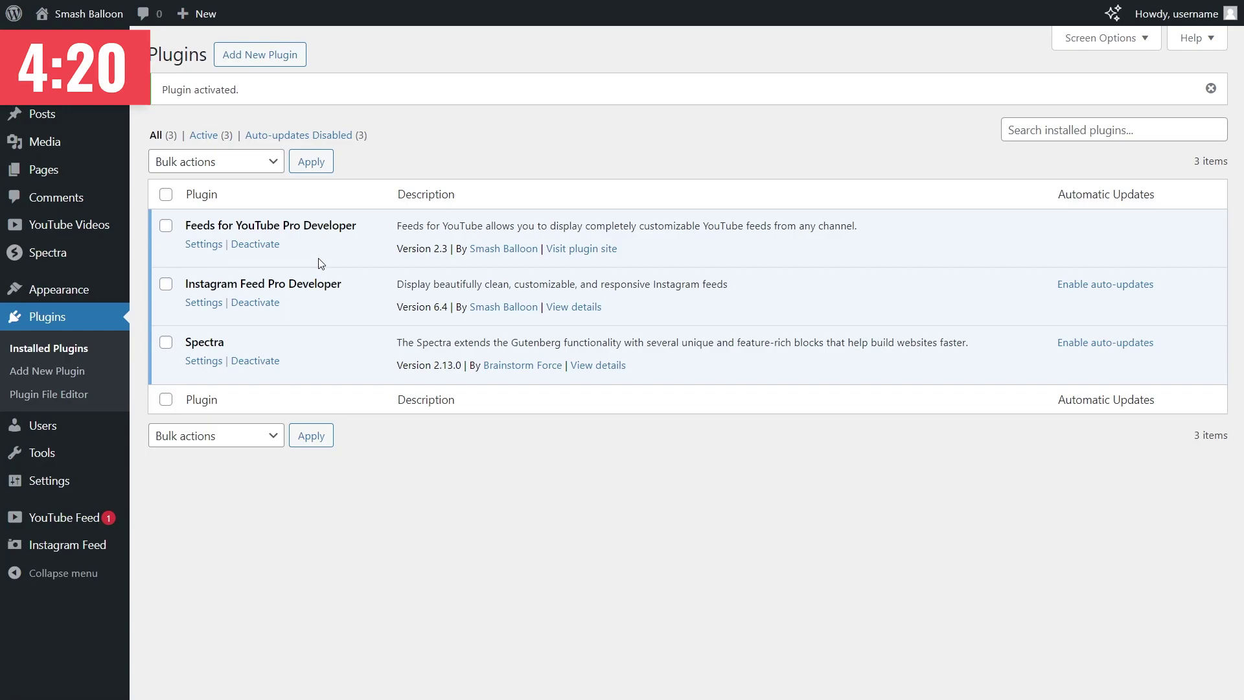
Paste the license key into the YouTube Feed plugin's general settings and activate the license.
mouse_move(32, 519)
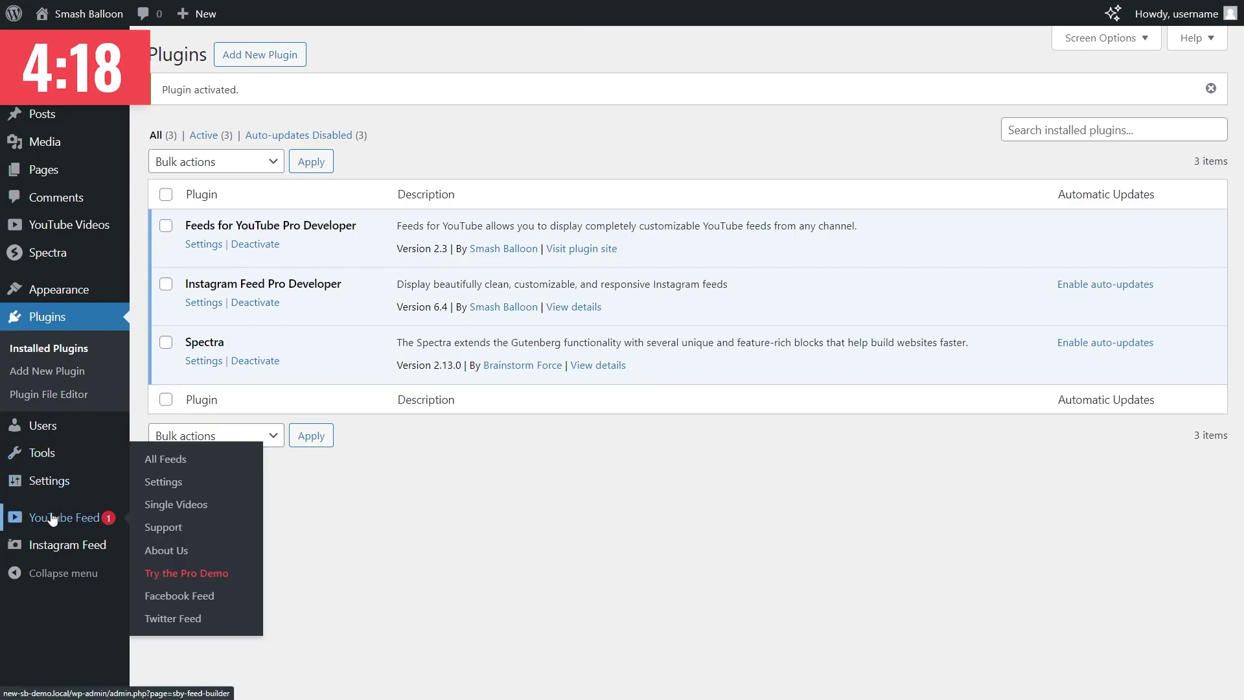
left_click(163, 481)
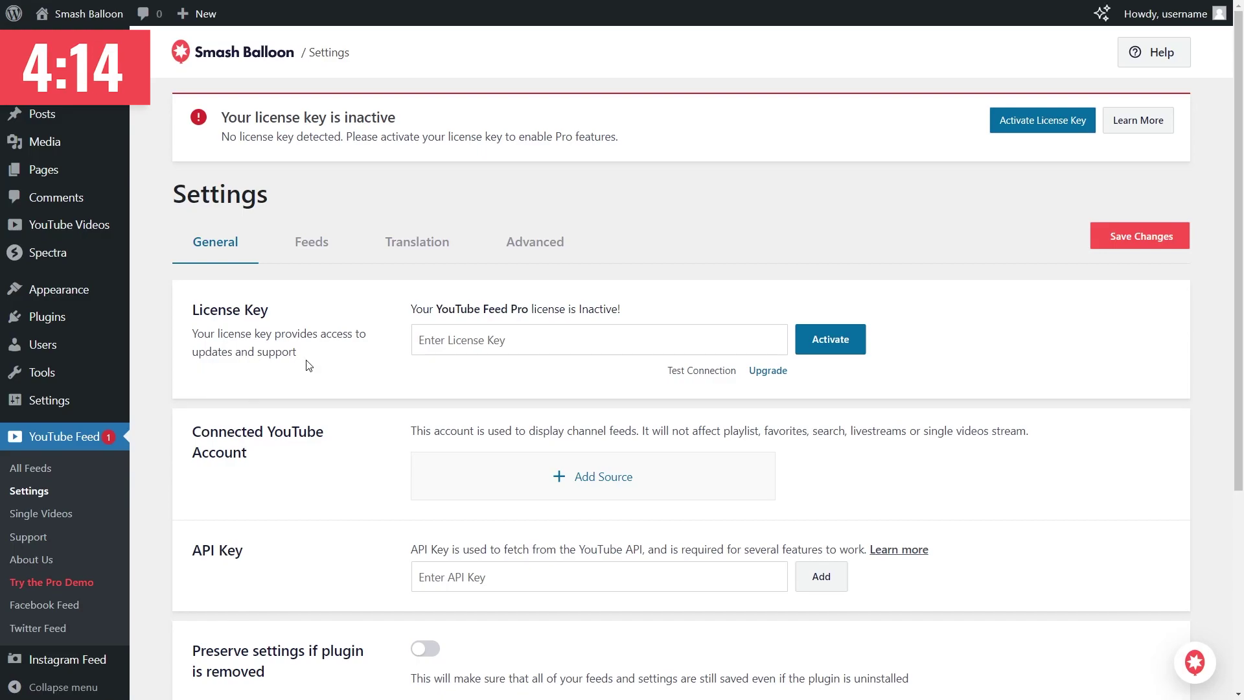
left_click(451, 342)
key("ctrl+v")
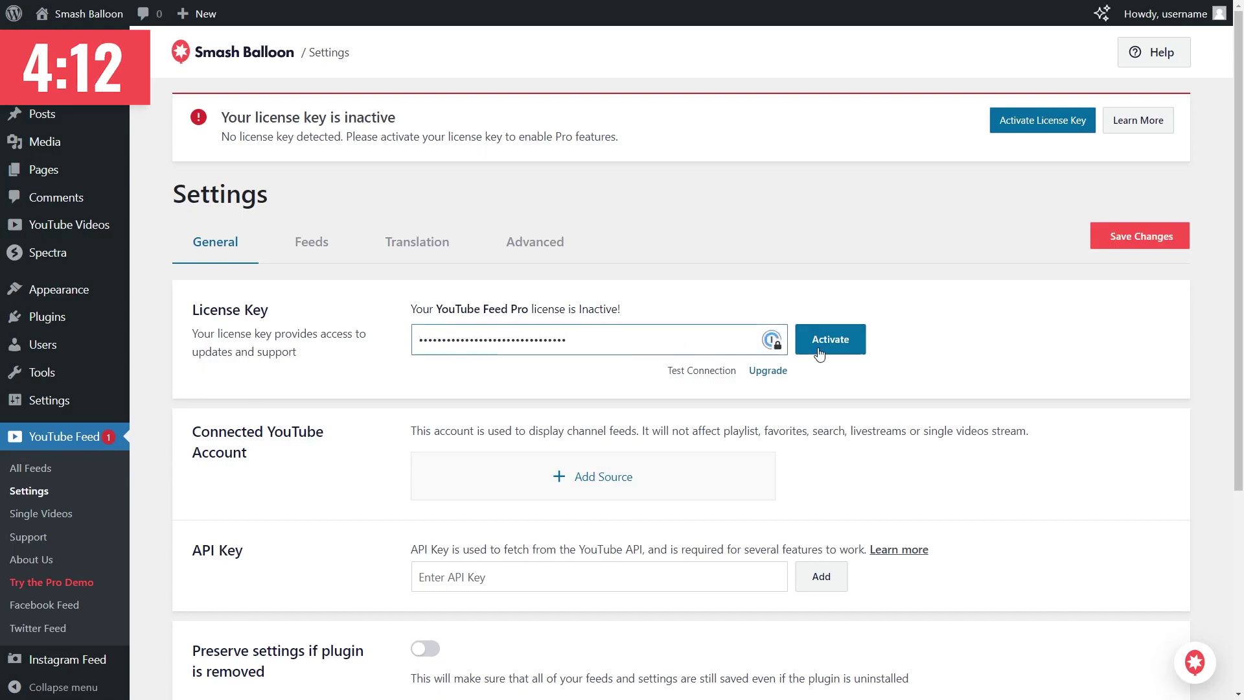
left_click(831, 339)
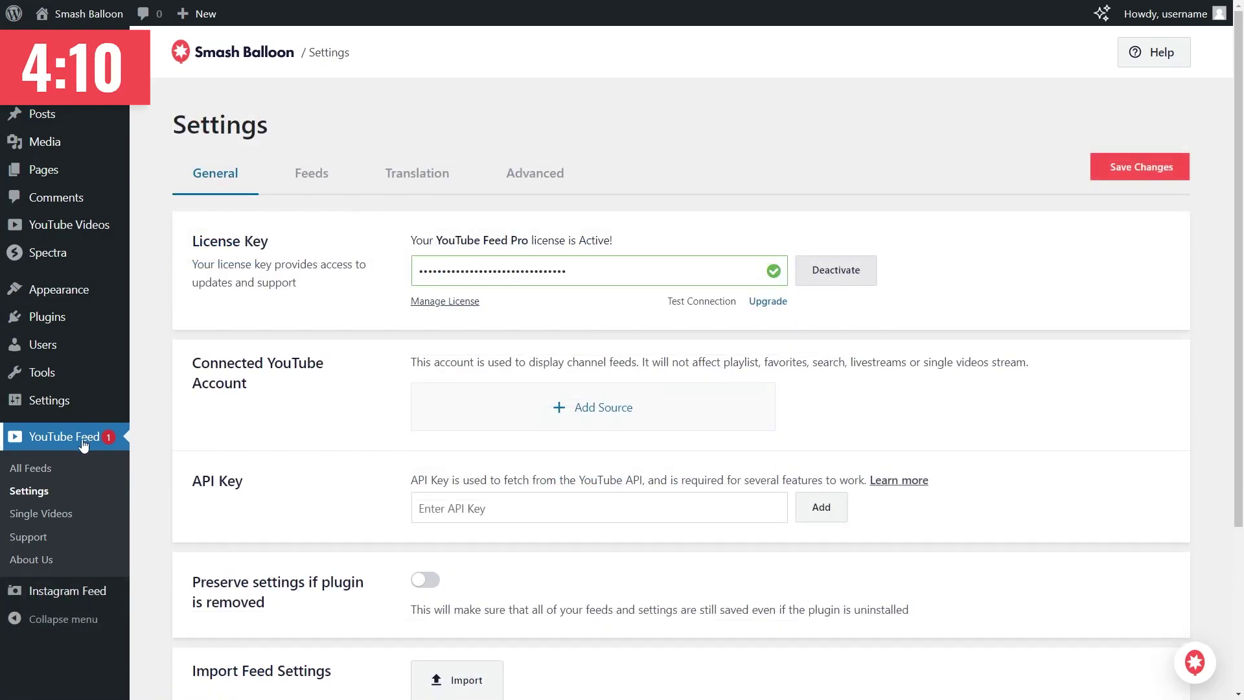
Start a new YouTube feed from the All Feeds page with the Channel feed type.
left_click(41, 469)
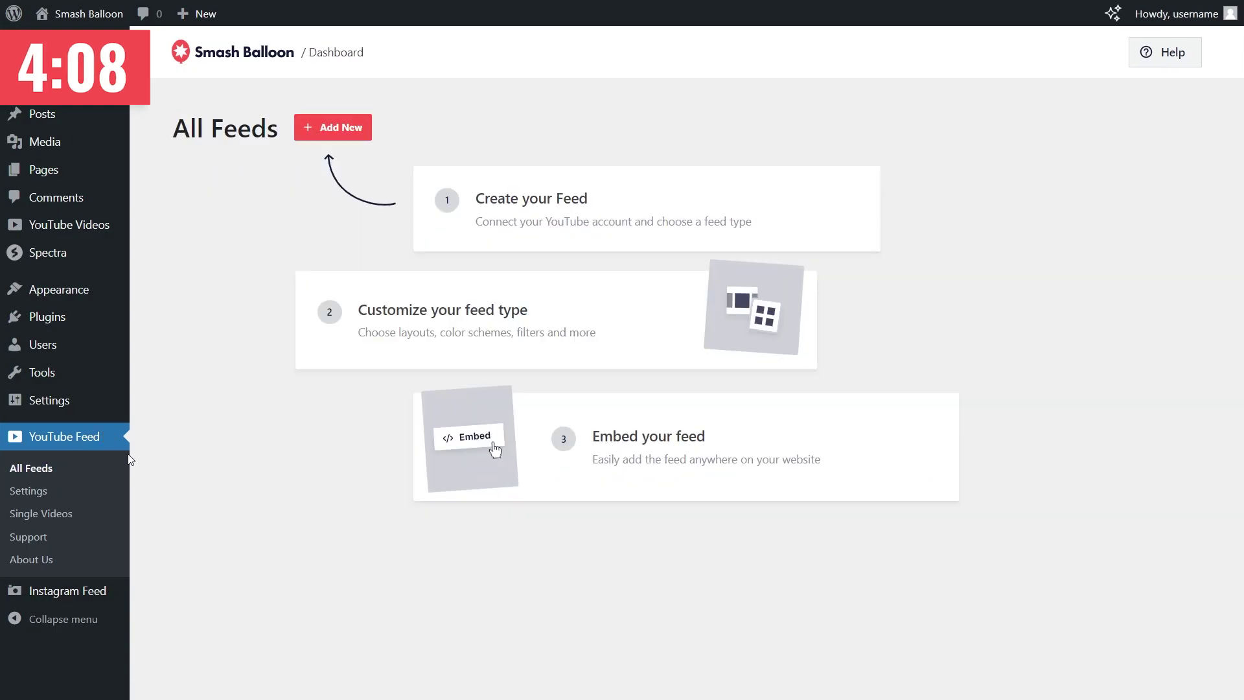
left_click(320, 129)
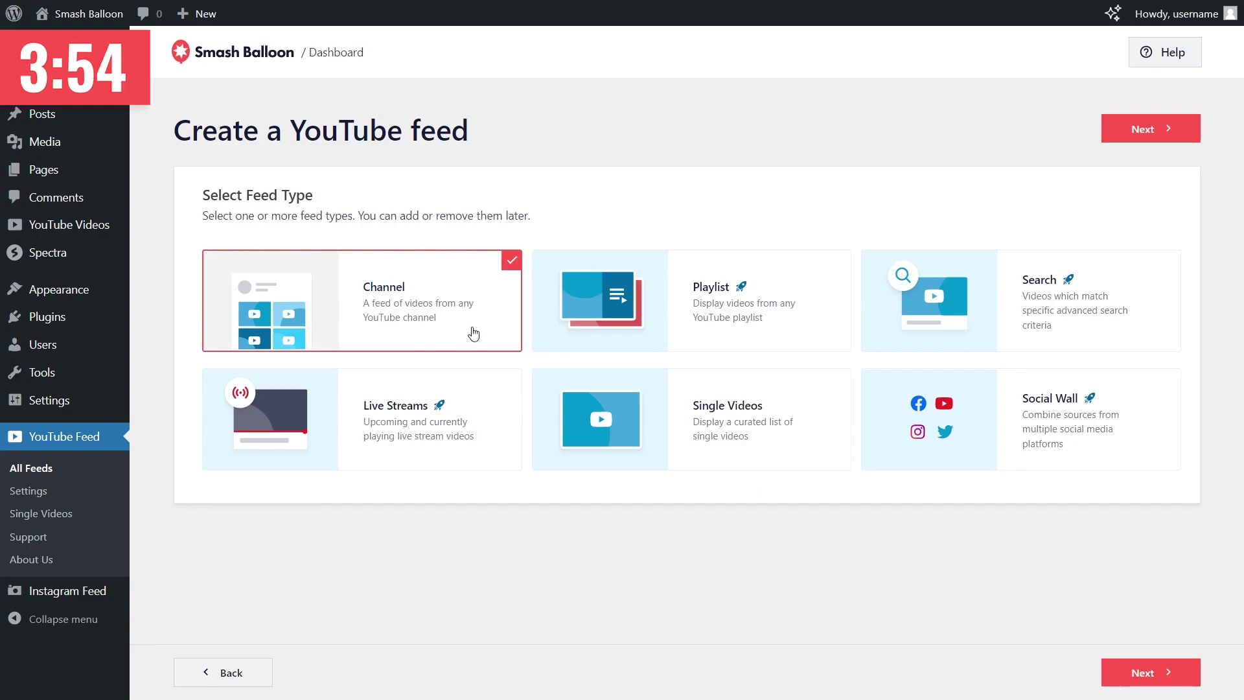
left_click(1112, 128)
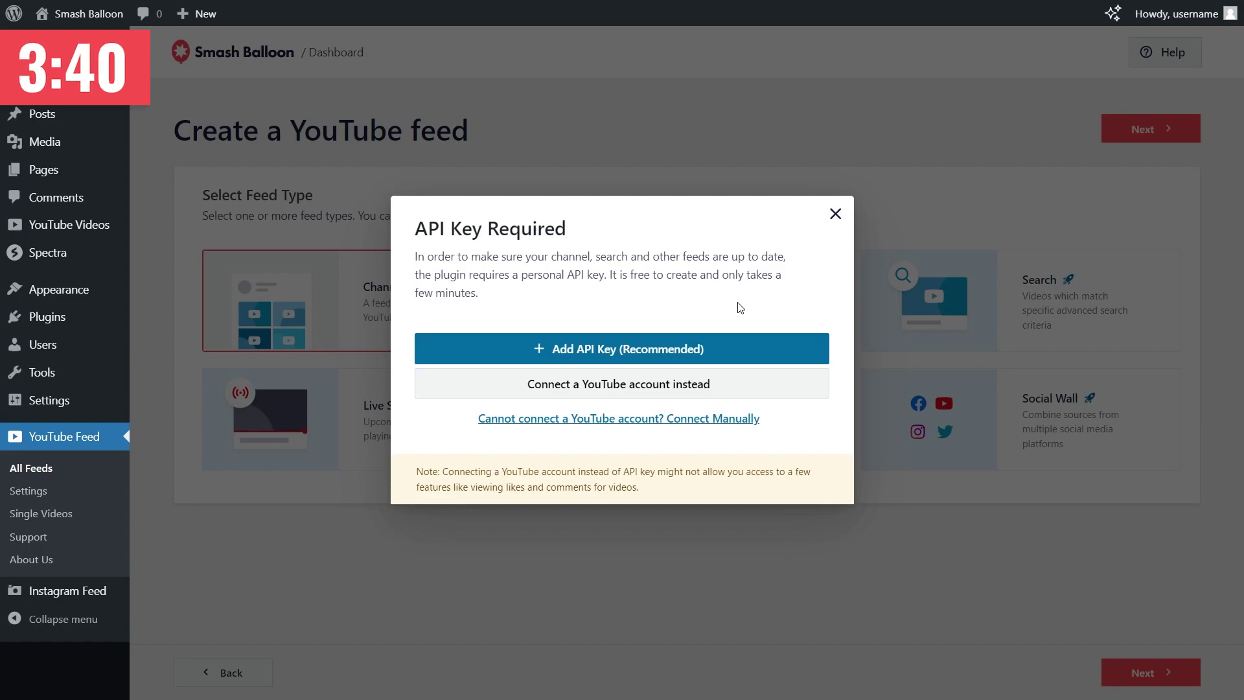
Choose to add an API key for the feed, paste the YouTube API key and submit it.
left_click(685, 347)
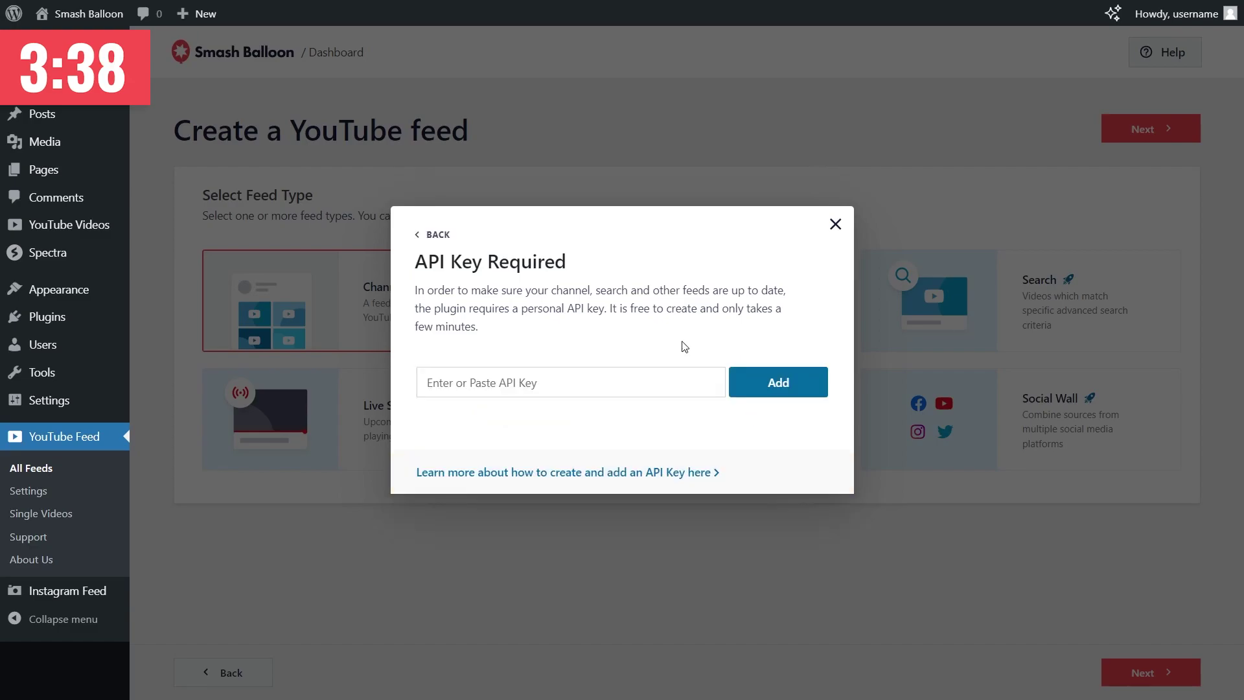
left_click(621, 381)
key("ctrl+v")
left_click(760, 388)
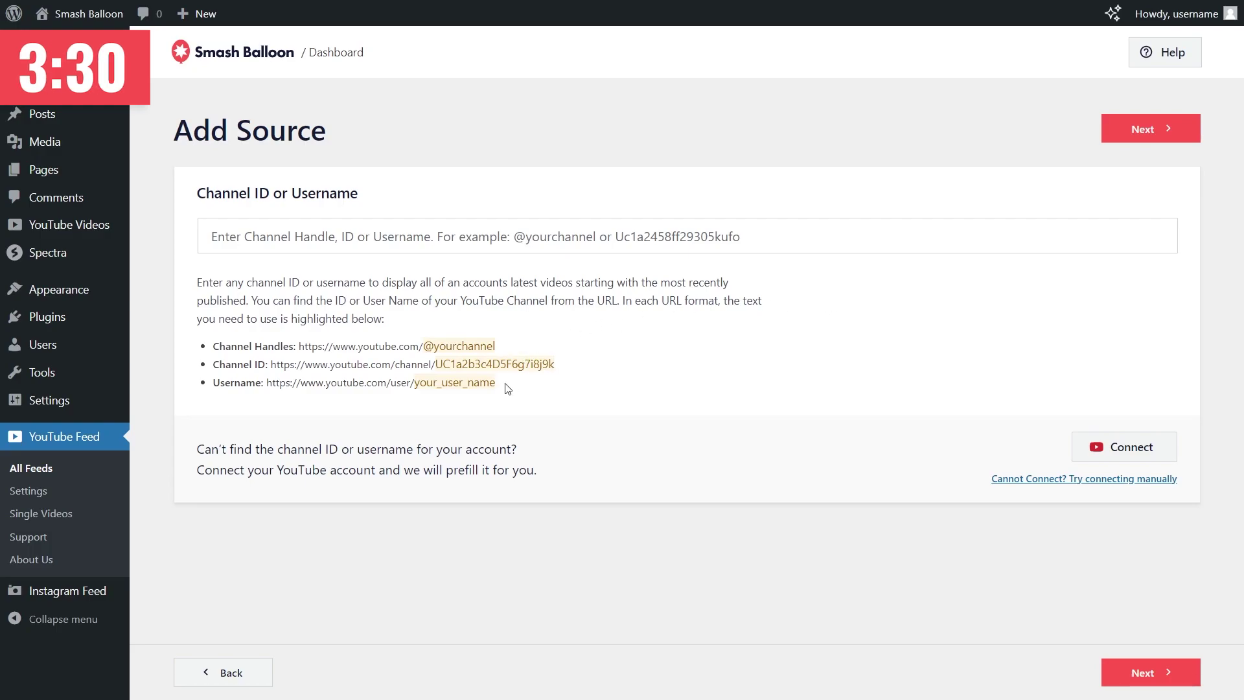
left_click(430, 243)
key("ctrl+v")
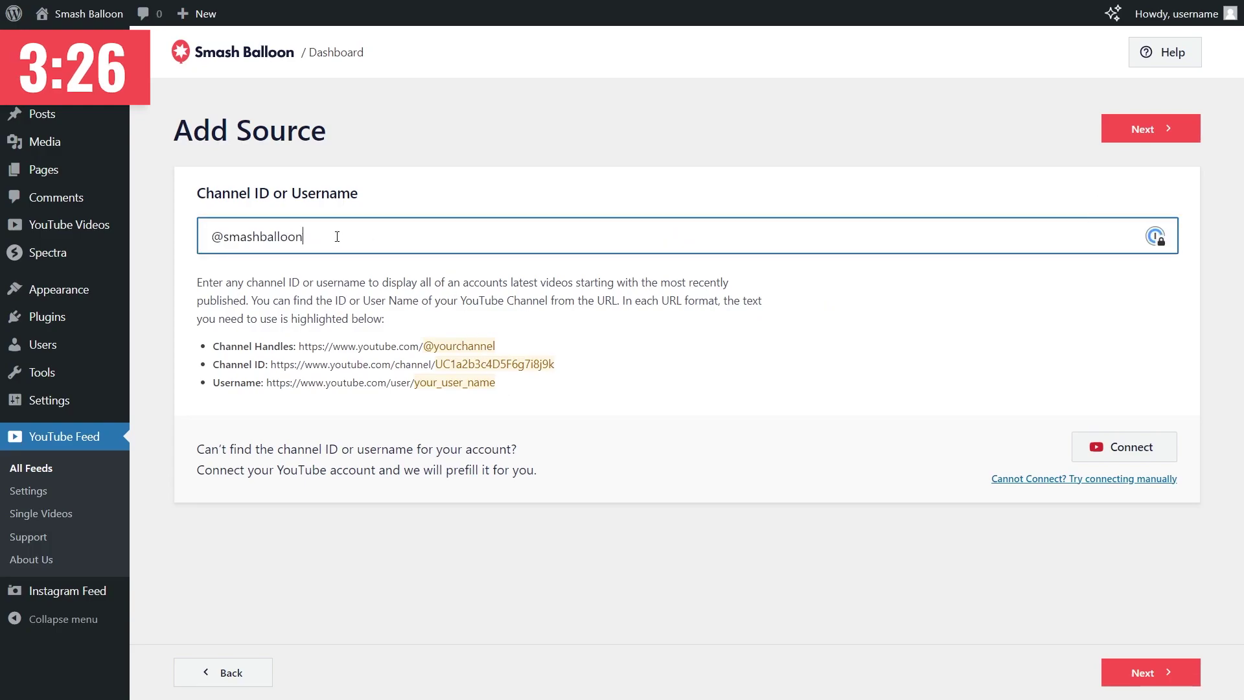
left_click(1121, 128)
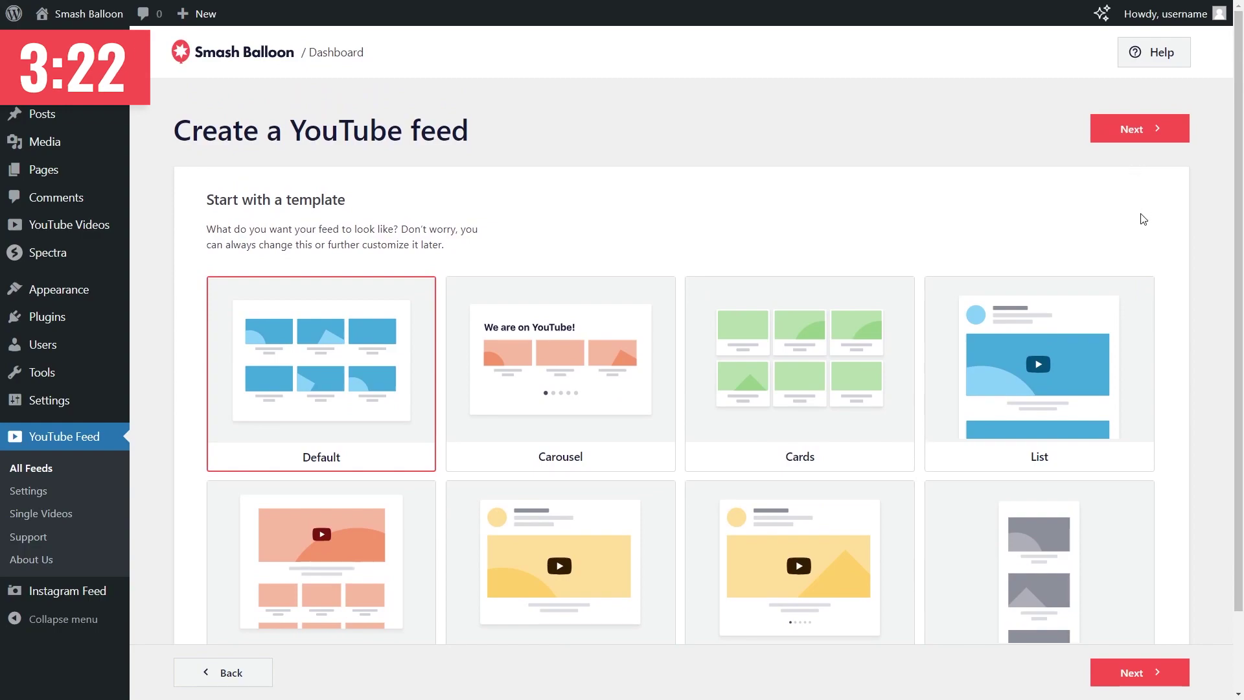
Choose the Carousel template for the YouTube feed and continue to the feed customizer.
scroll(815, 232, "down", 1)
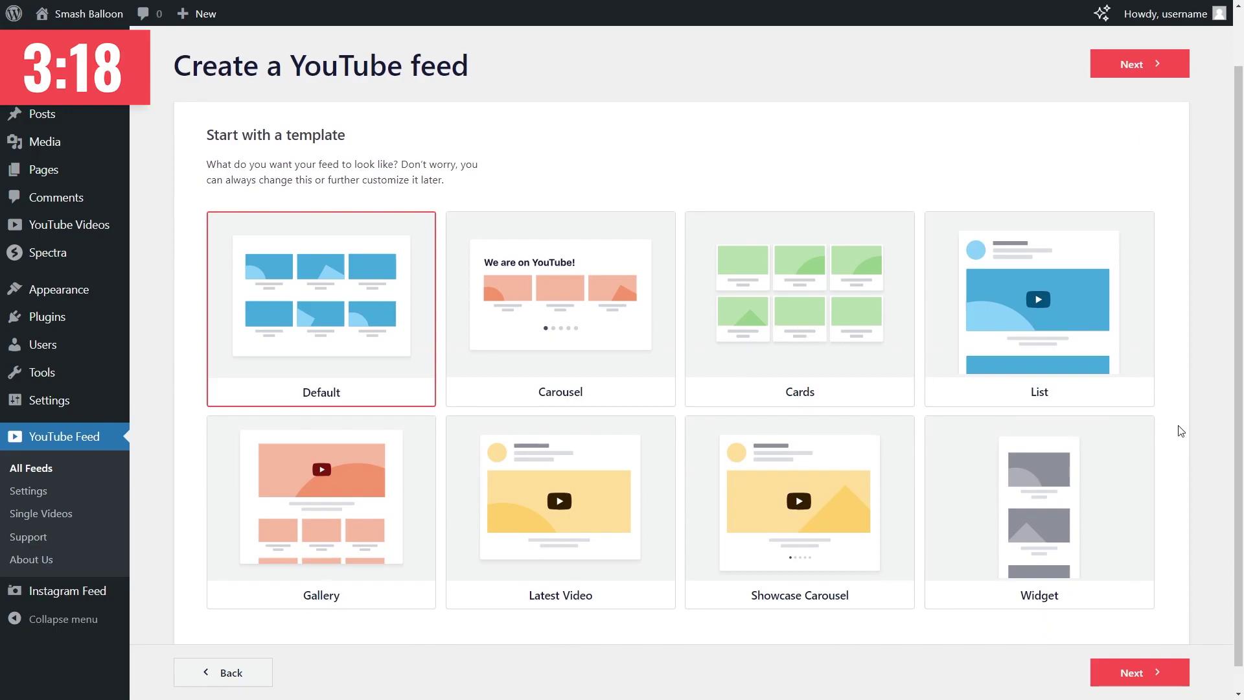
left_click(603, 331)
left_click(1135, 64)
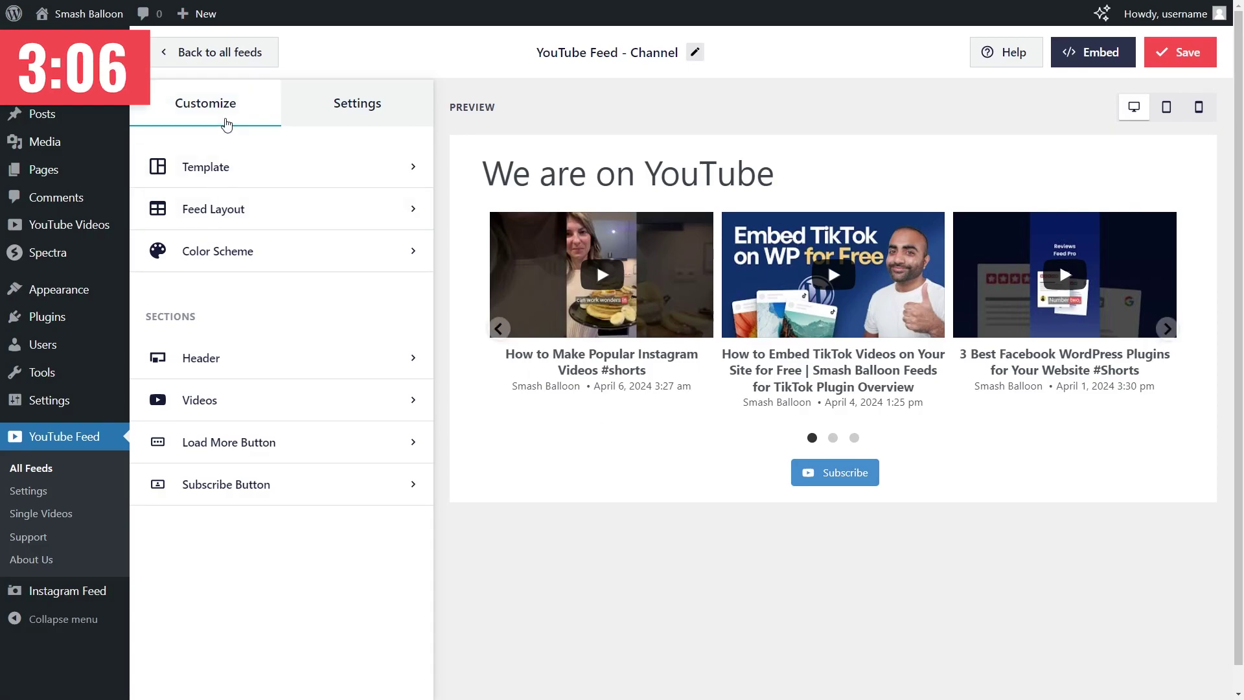
Open the Feed Layout settings and page through the carousel in the preview, returning to its first page.
left_click(267, 220)
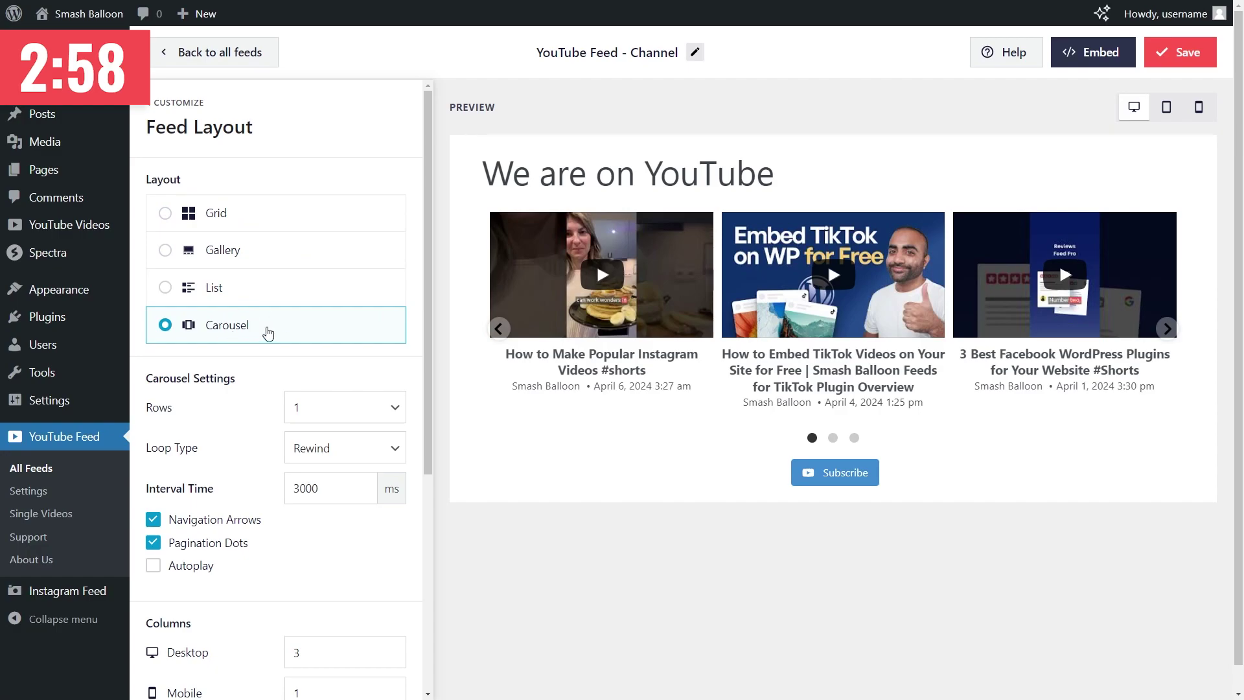
left_click(832, 438)
left_click(854, 438)
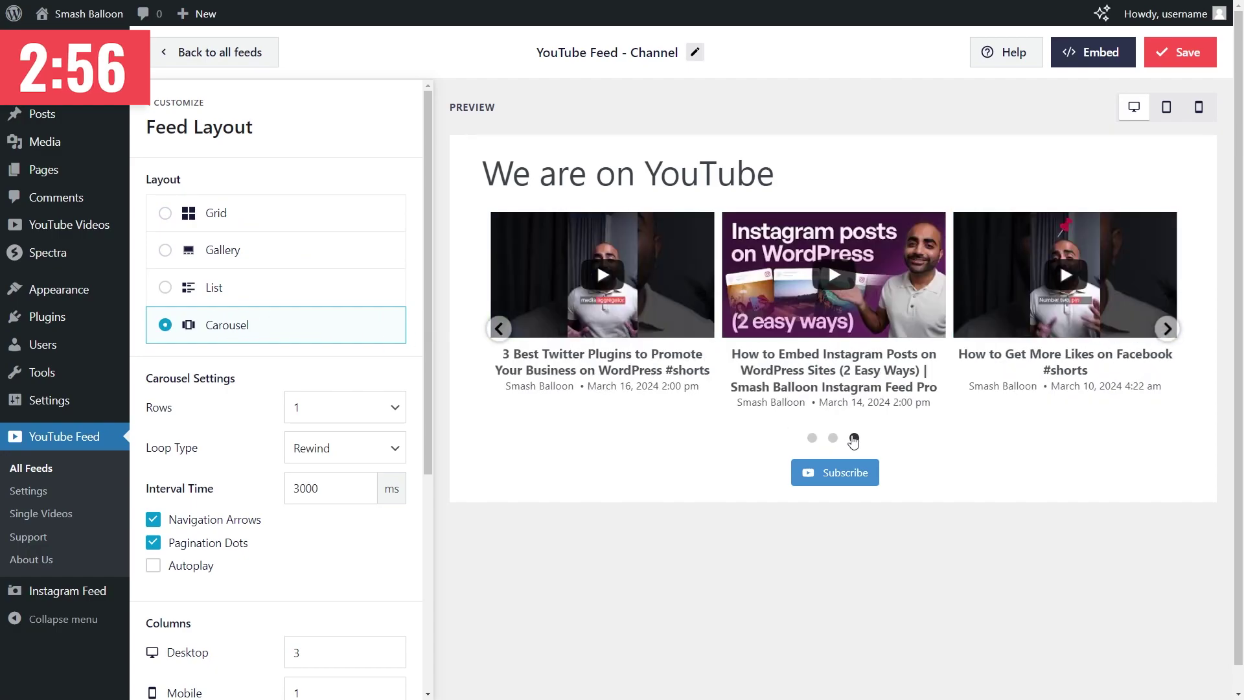
left_click(812, 438)
Try the List, Gallery and Grid layouts one after another and inspect each in the preview.
left_click(293, 287)
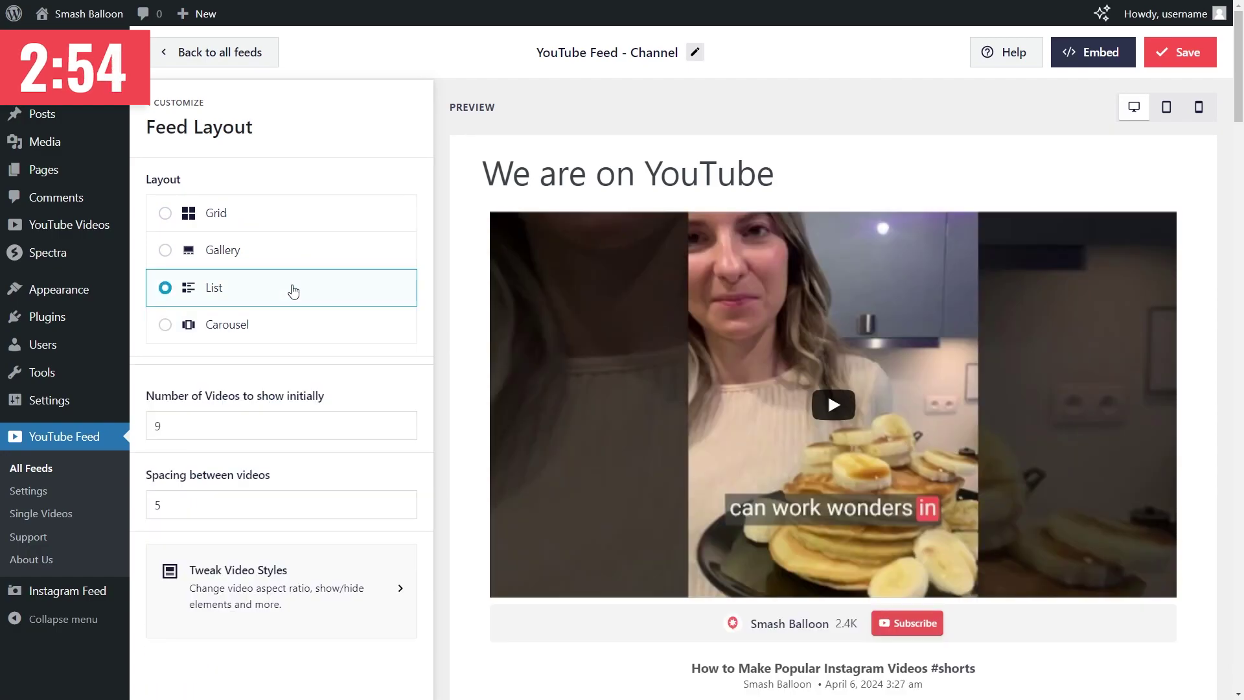
scroll(466, 311, "down", 10)
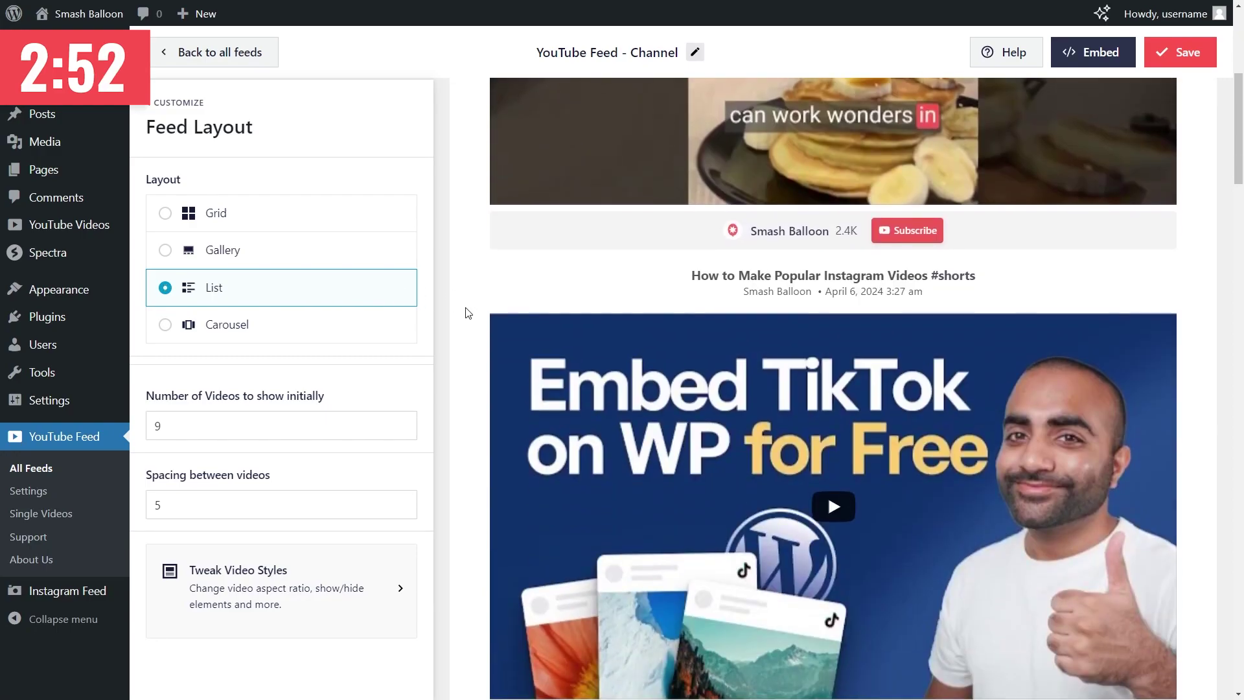
left_click(303, 262)
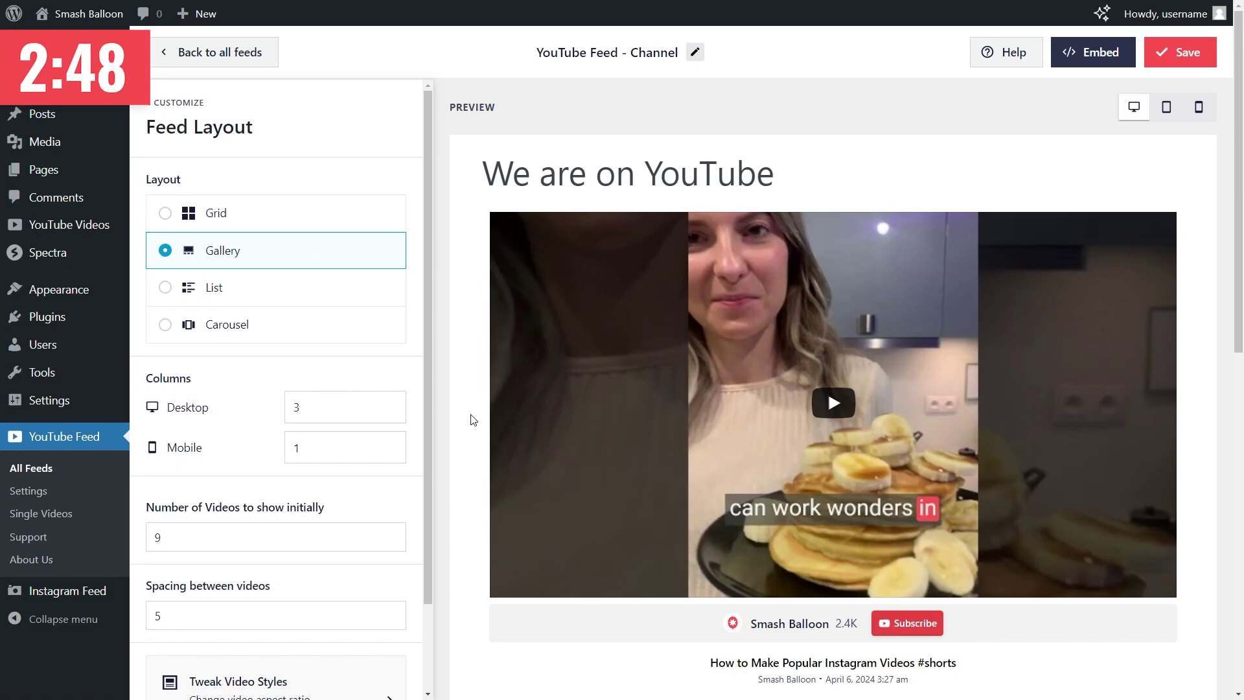
scroll(471, 419, "down", 8)
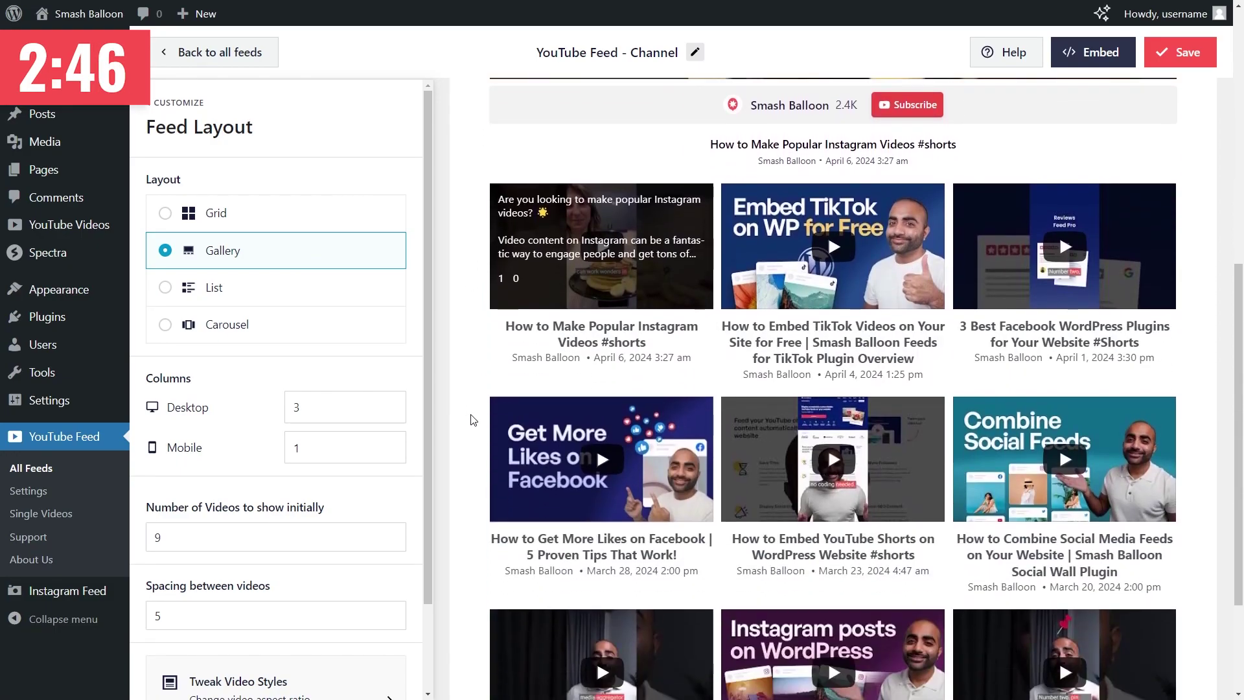
left_click(292, 221)
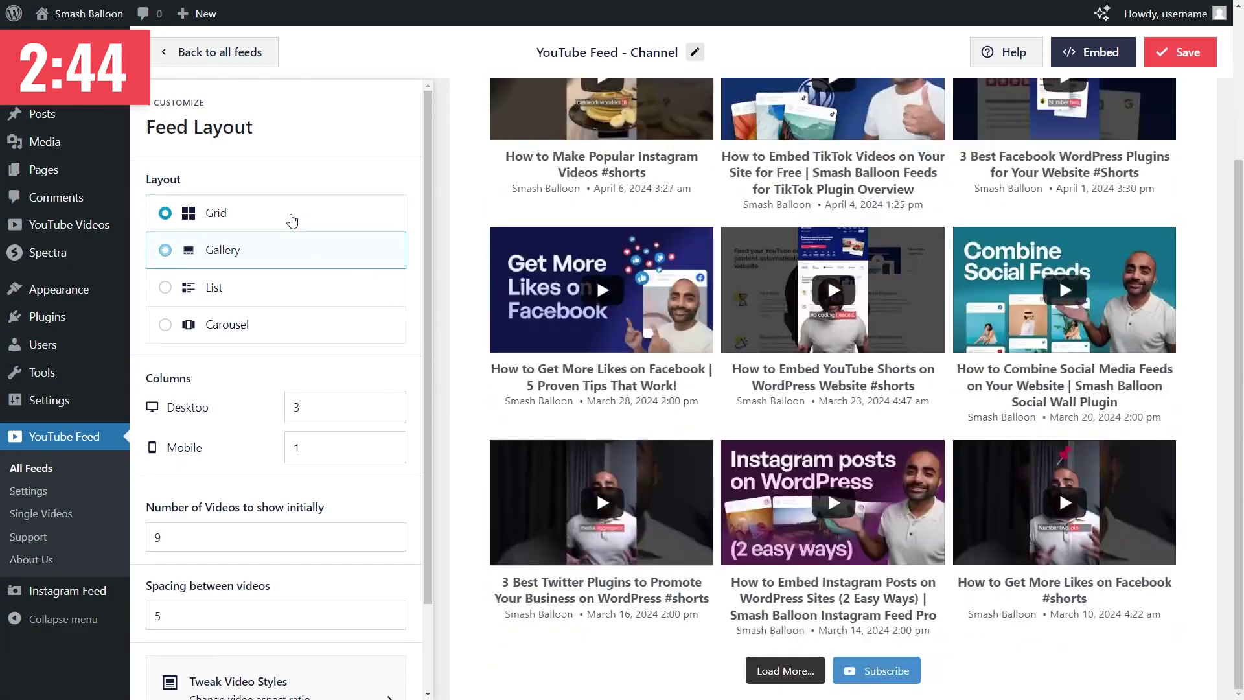
scroll(458, 249, "up", 3)
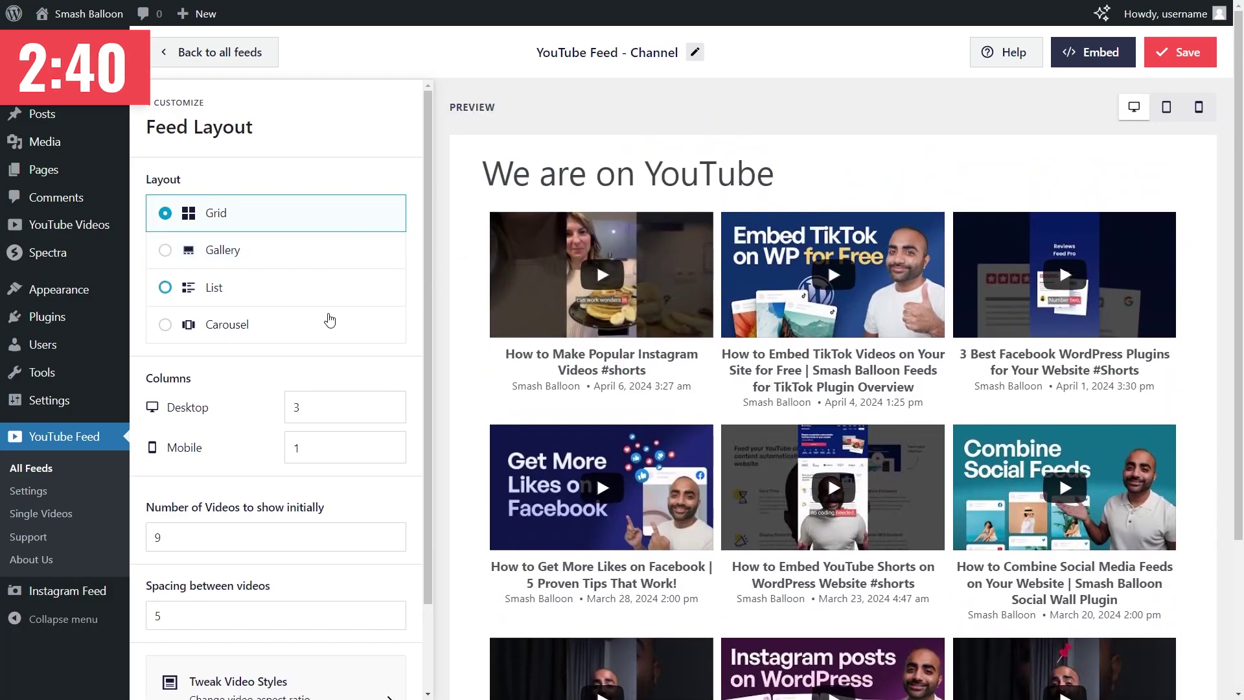
Set the feed layout to Carousel with 2 rows.
left_click(303, 326)
scroll(253, 275, "down", 1)
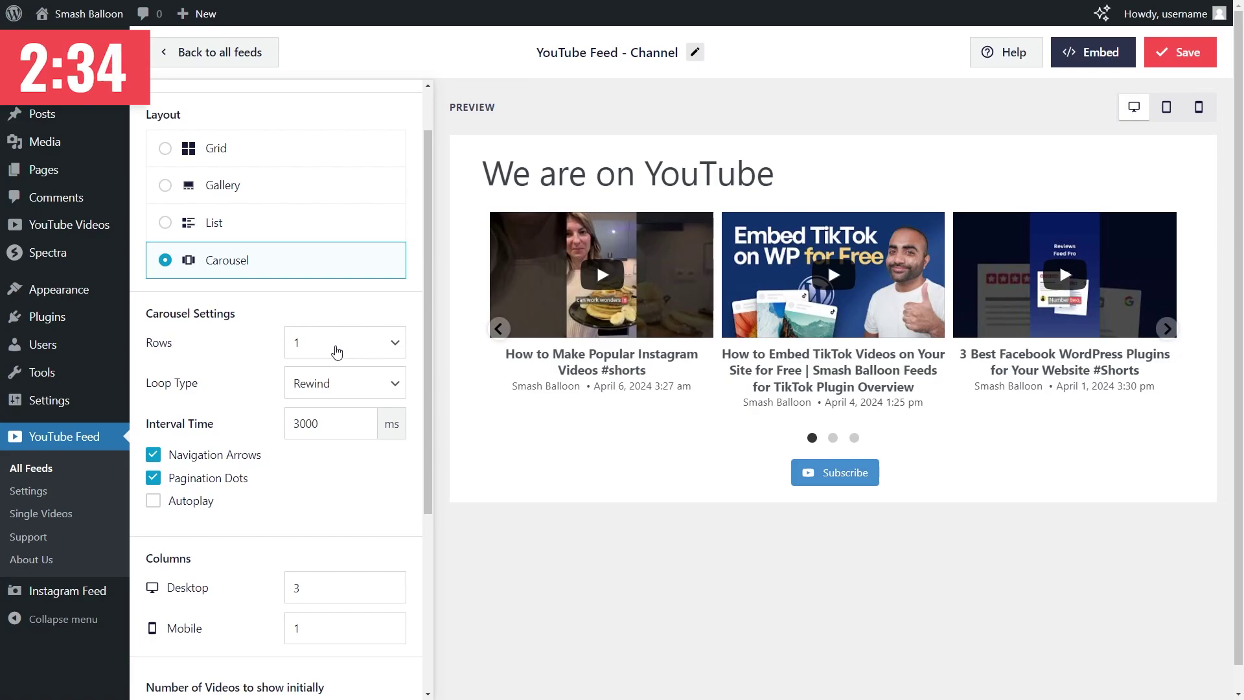
left_click(337, 351)
left_click(317, 381)
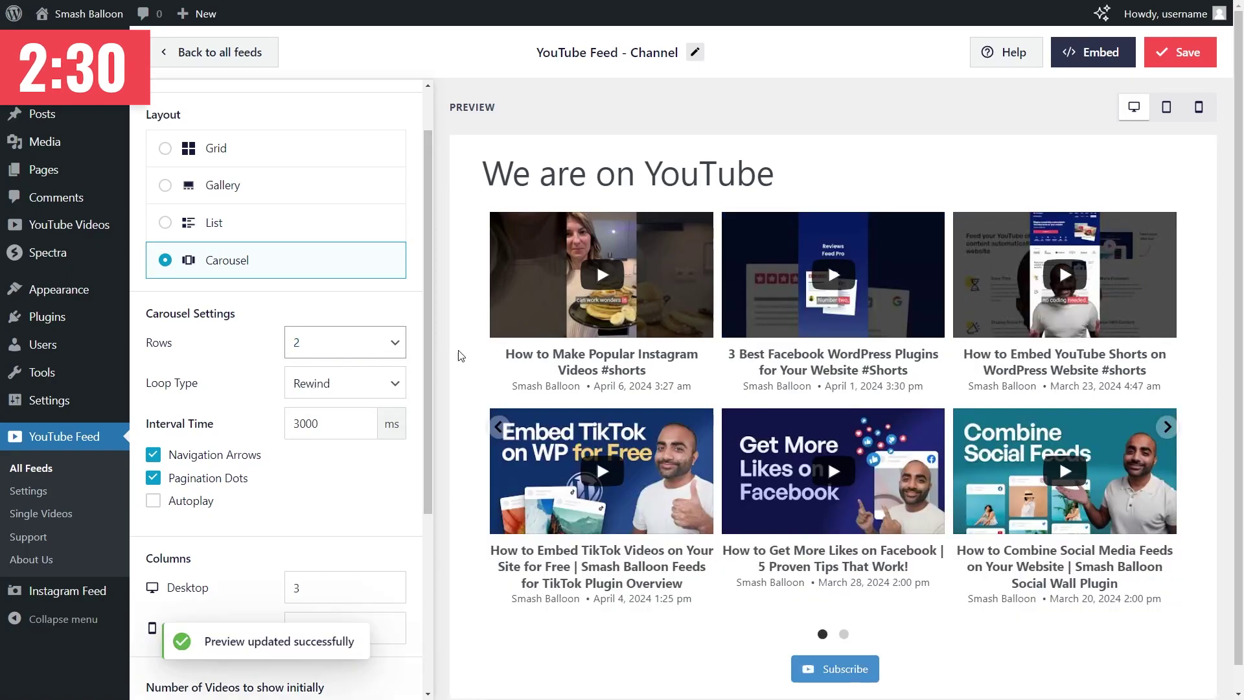
left_click(348, 353)
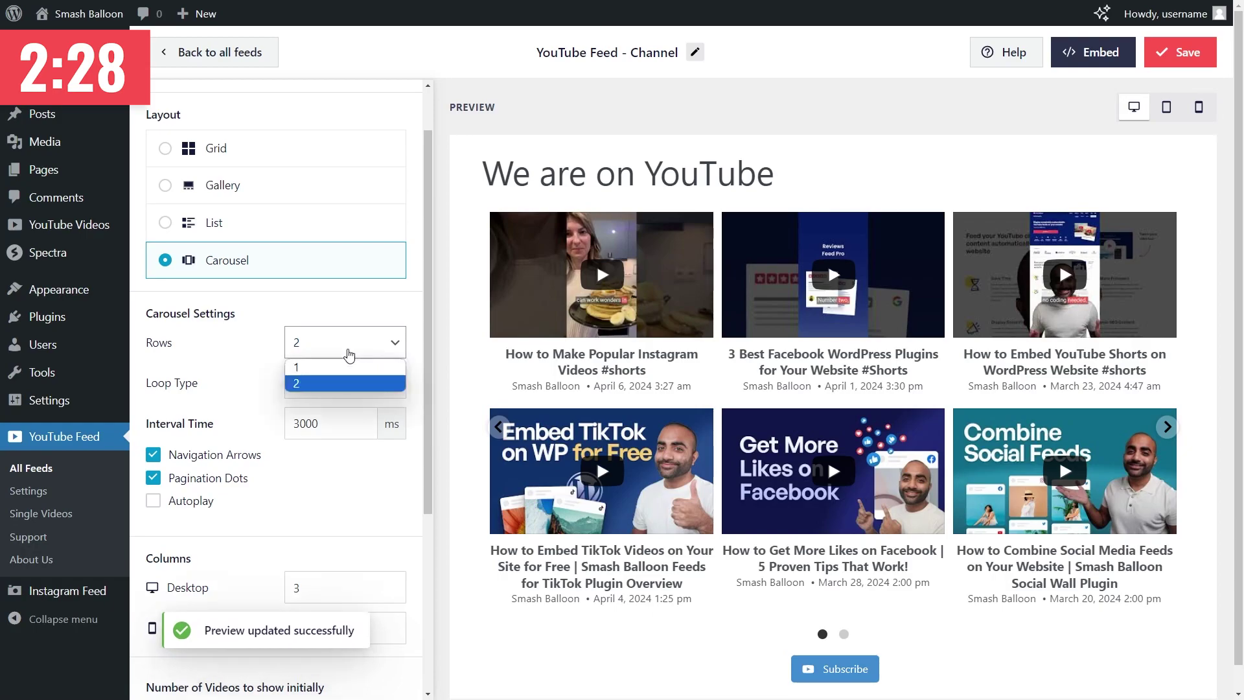
left_click(348, 353)
Try 2 desktop columns for the carousel, restore the value to 3, and page through the preview.
scroll(413, 355, "down", 4)
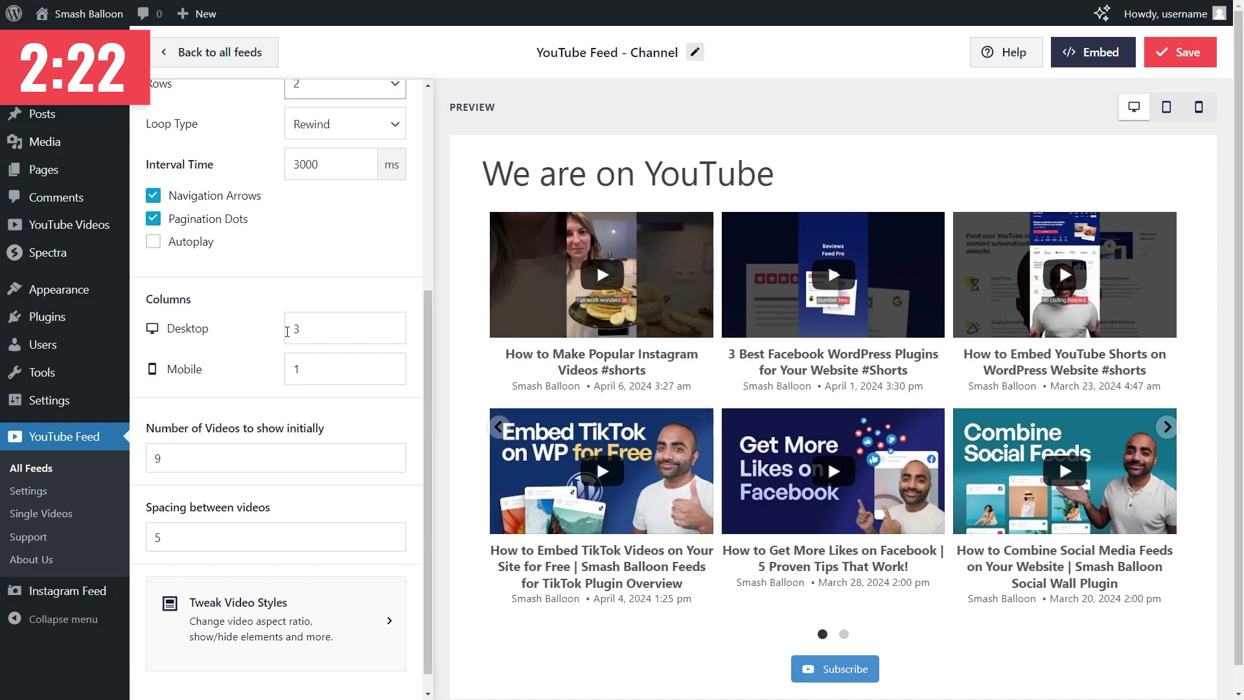
left_click_drag(319, 330, 279, 334)
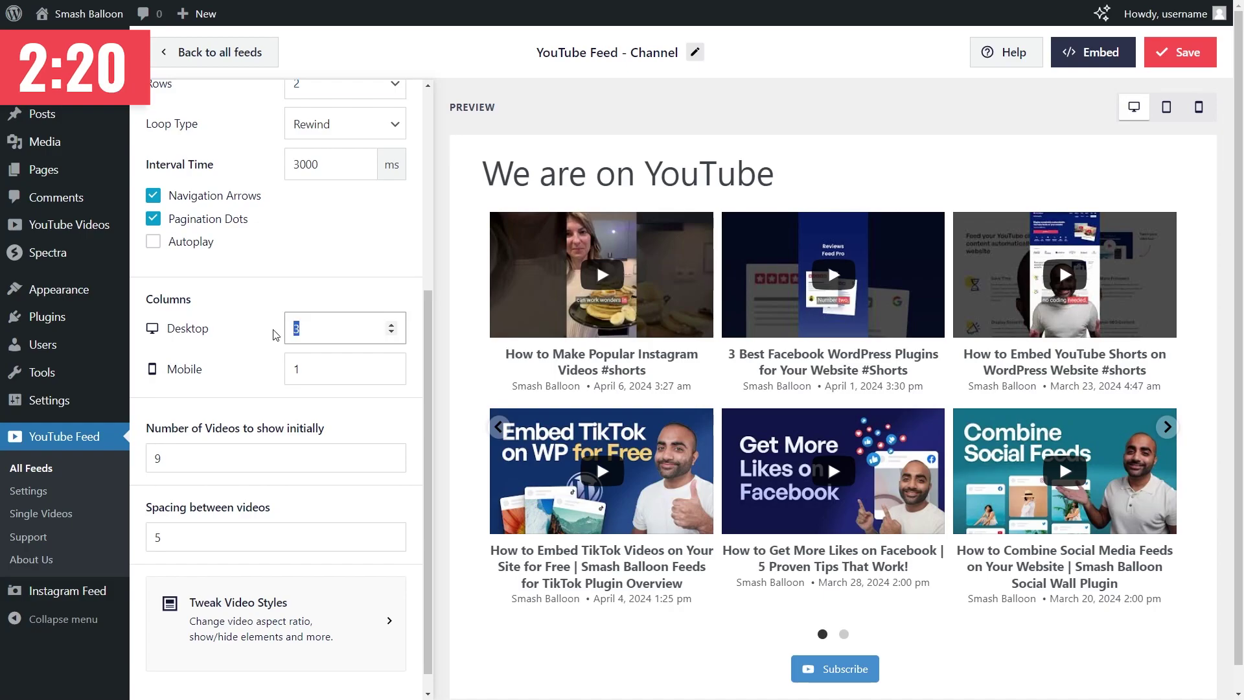
type("2")
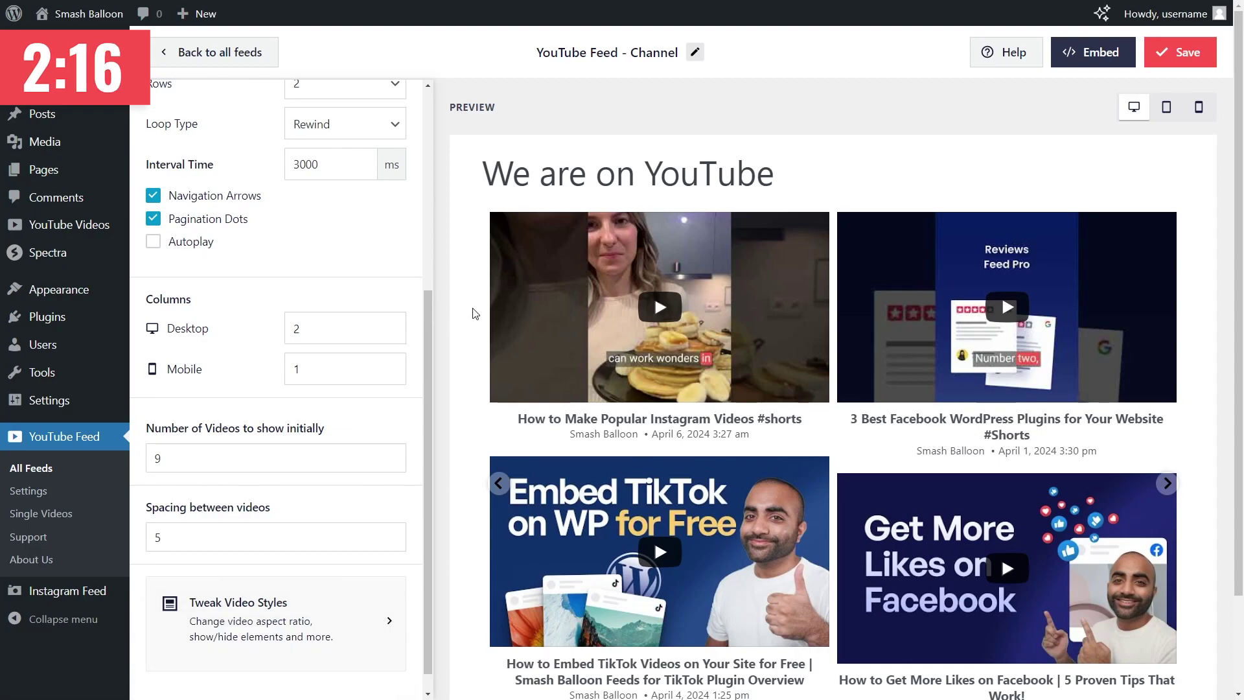
left_click(390, 324)
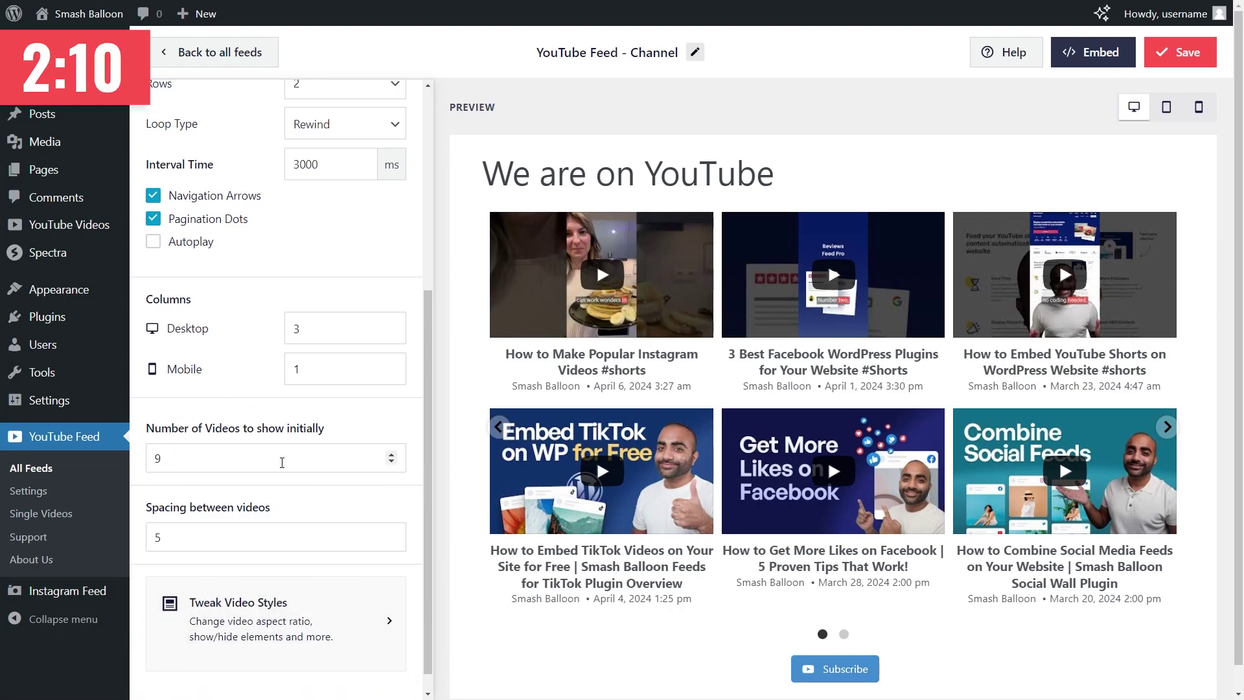
left_click(841, 635)
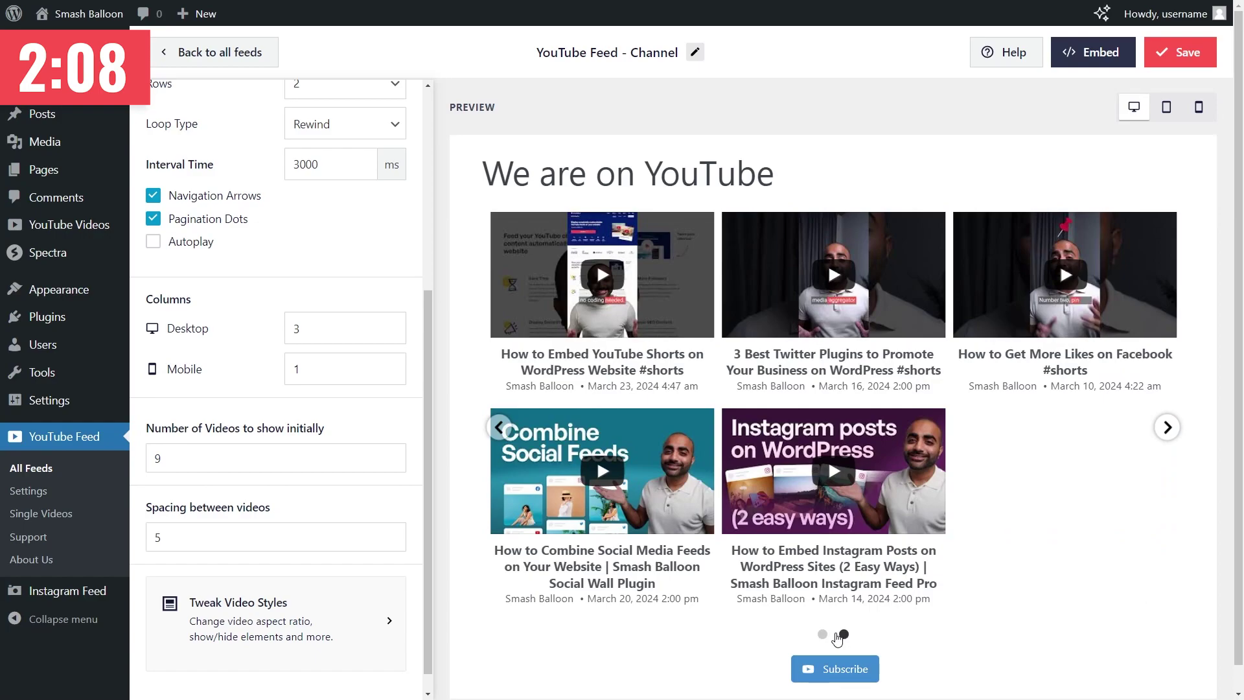
left_click(823, 635)
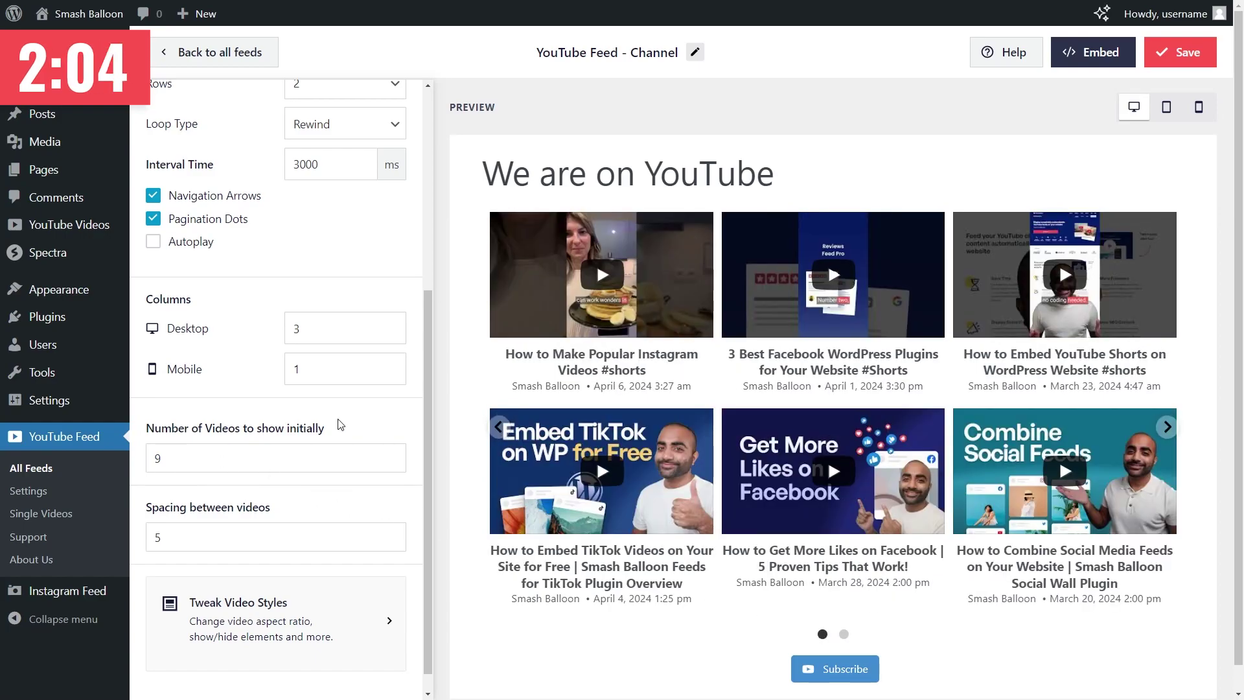
Save the feed layout changes and set the feed's header style to Standard.
left_click(1168, 64)
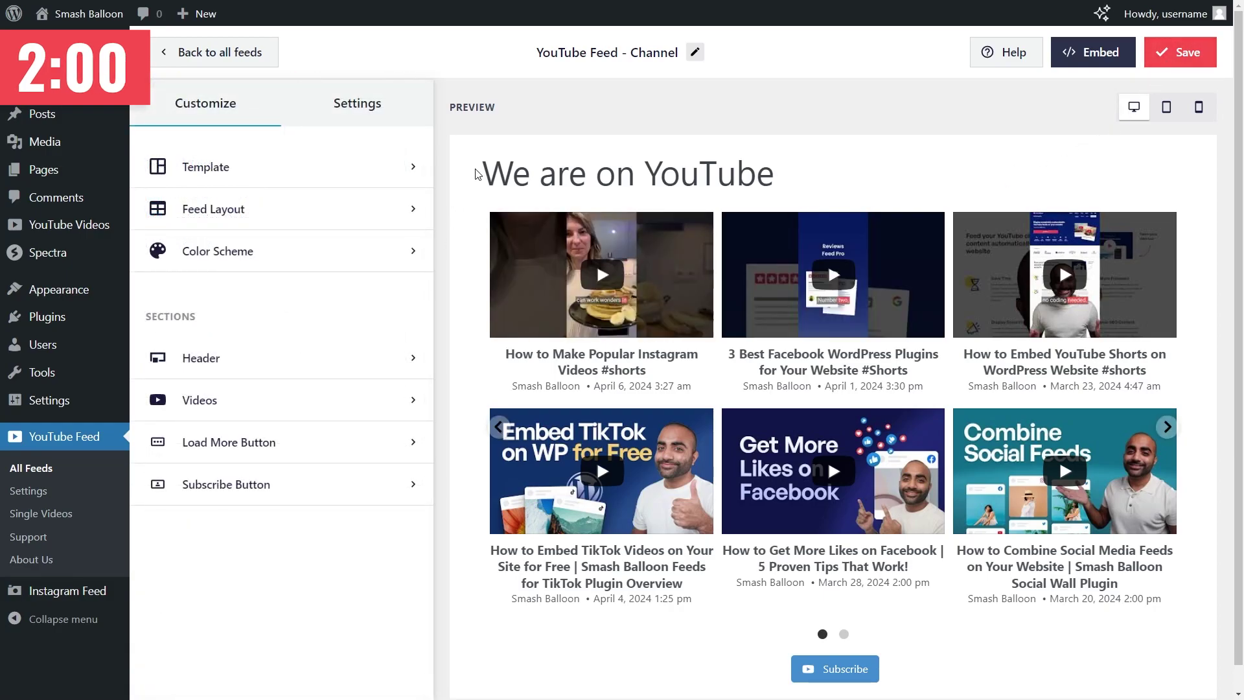
left_click(257, 356)
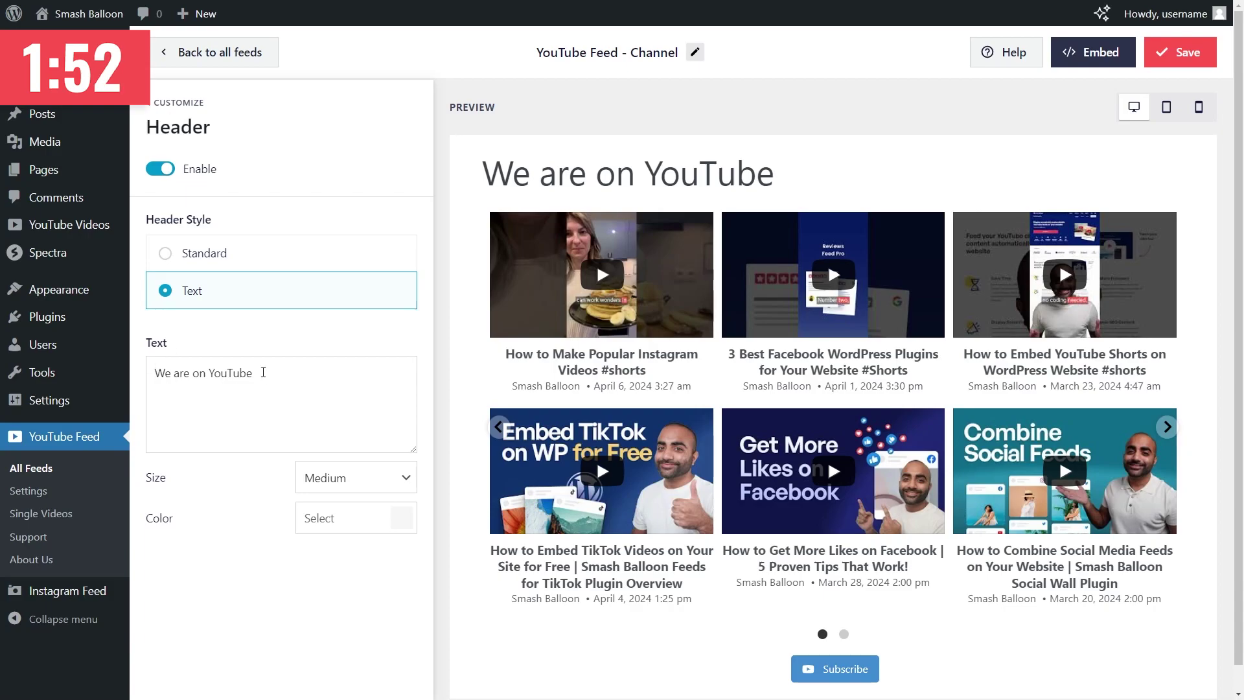
left_click(206, 257)
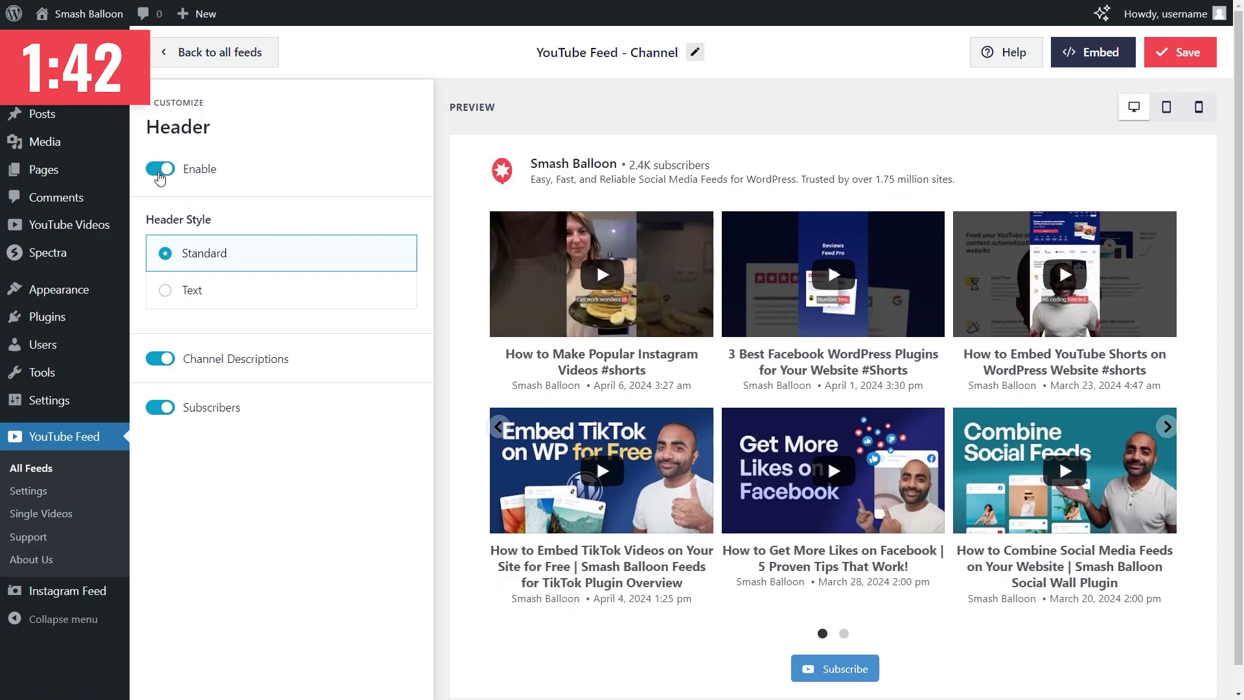
Disable the feed header and save the feed.
left_click(158, 171)
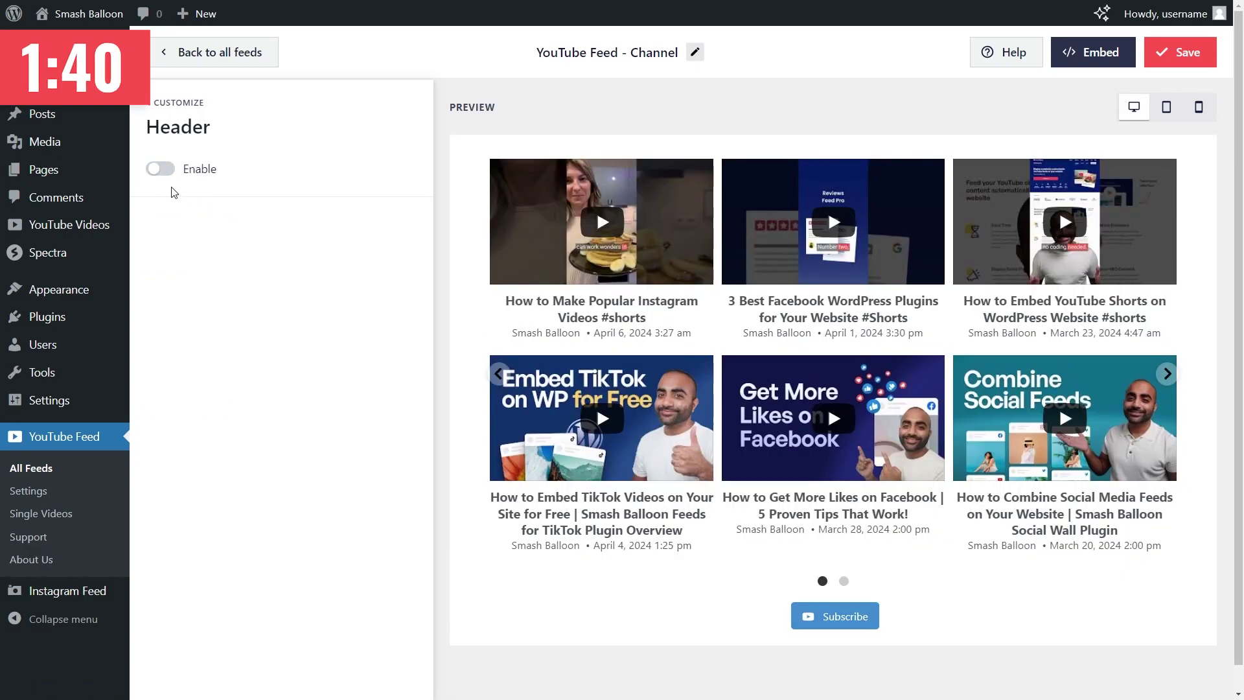
left_click(1180, 52)
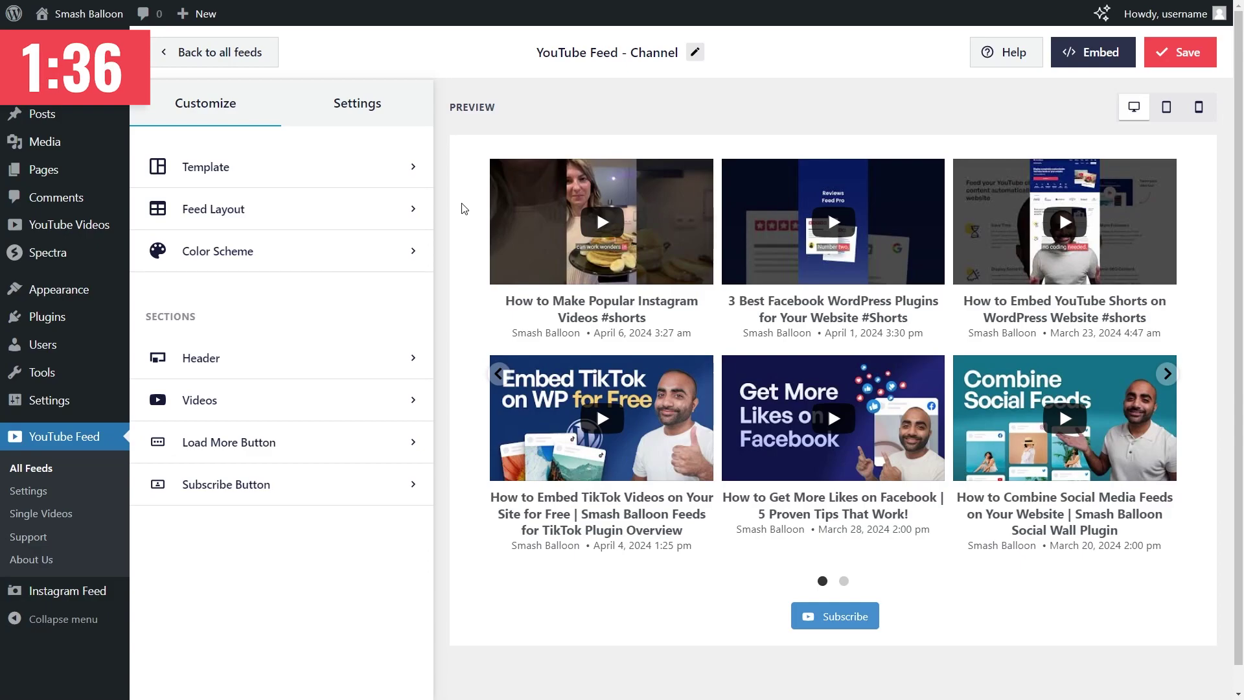
Add #shorts to the blocked words or hashtags in the feed's Filters and Moderation settings.
left_click(355, 115)
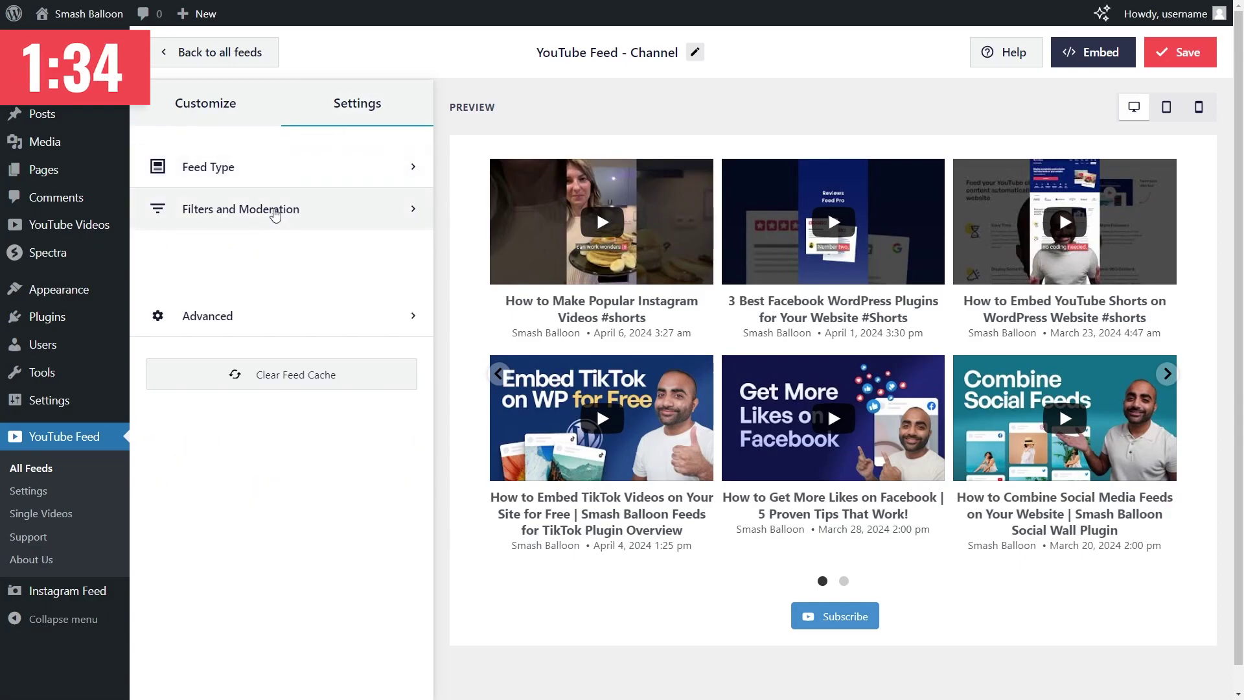
left_click(274, 214)
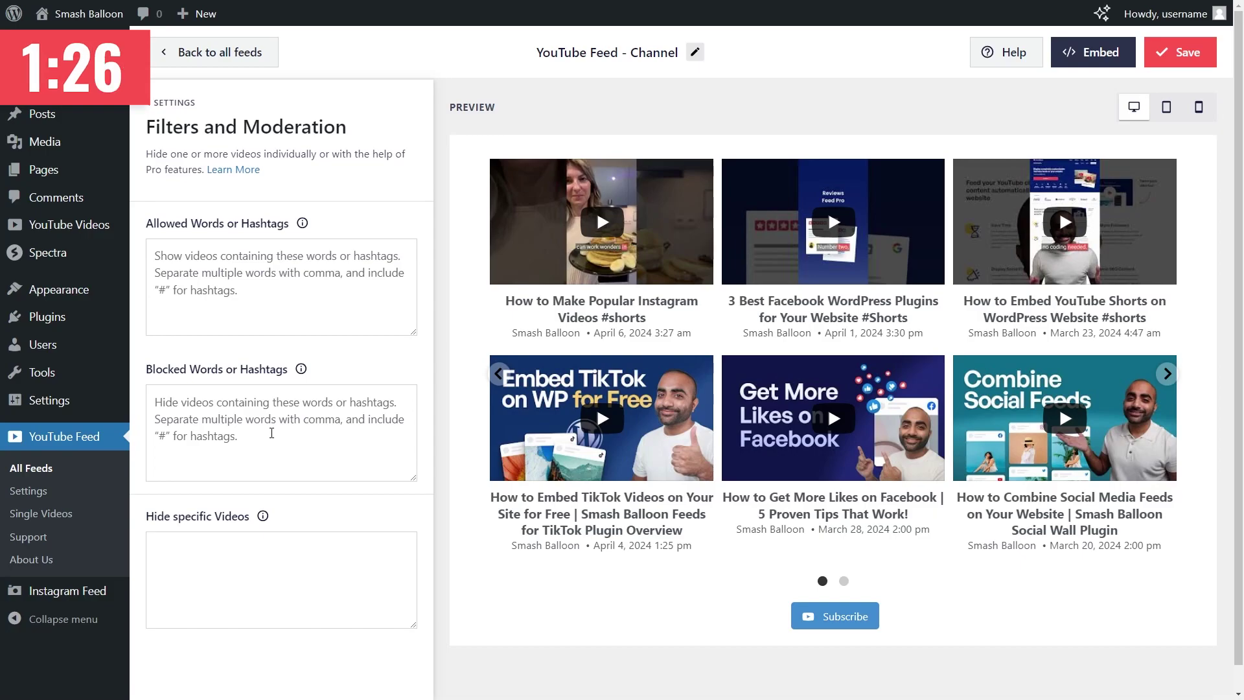
left_click(272, 433)
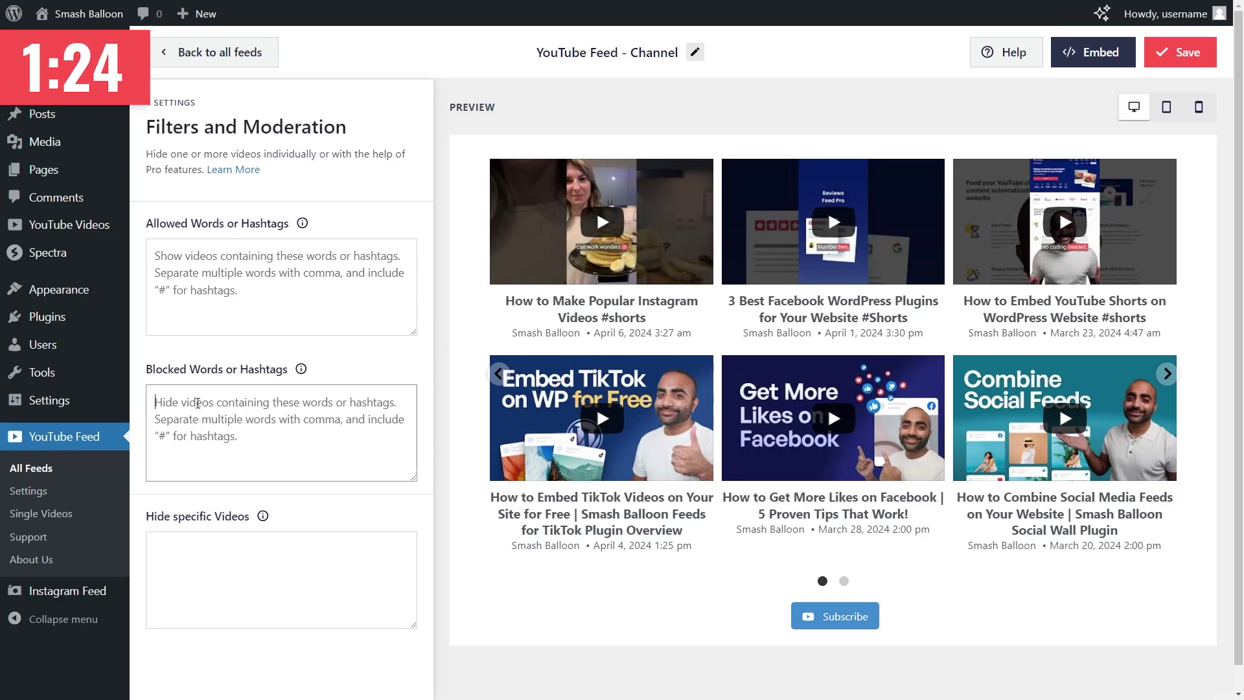
type("#shorts")
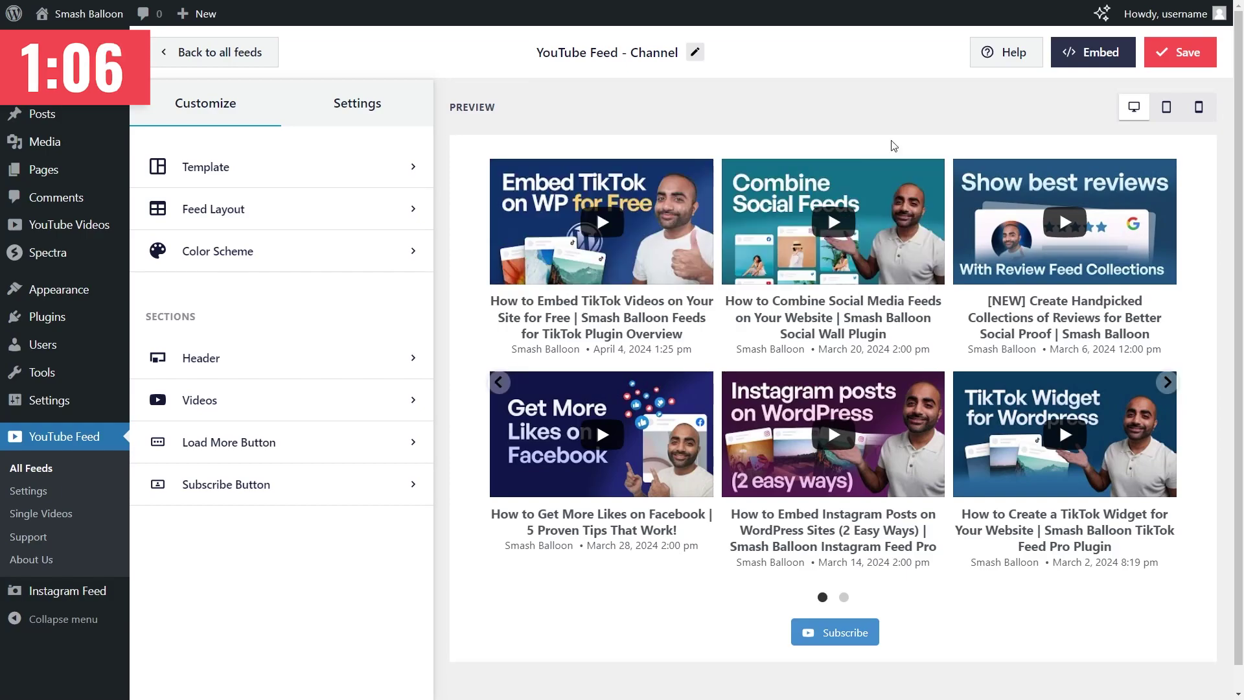
Copy the feed's embed shortcode and choose the existing YouTube page as the page to add the feed to.
left_click(1094, 62)
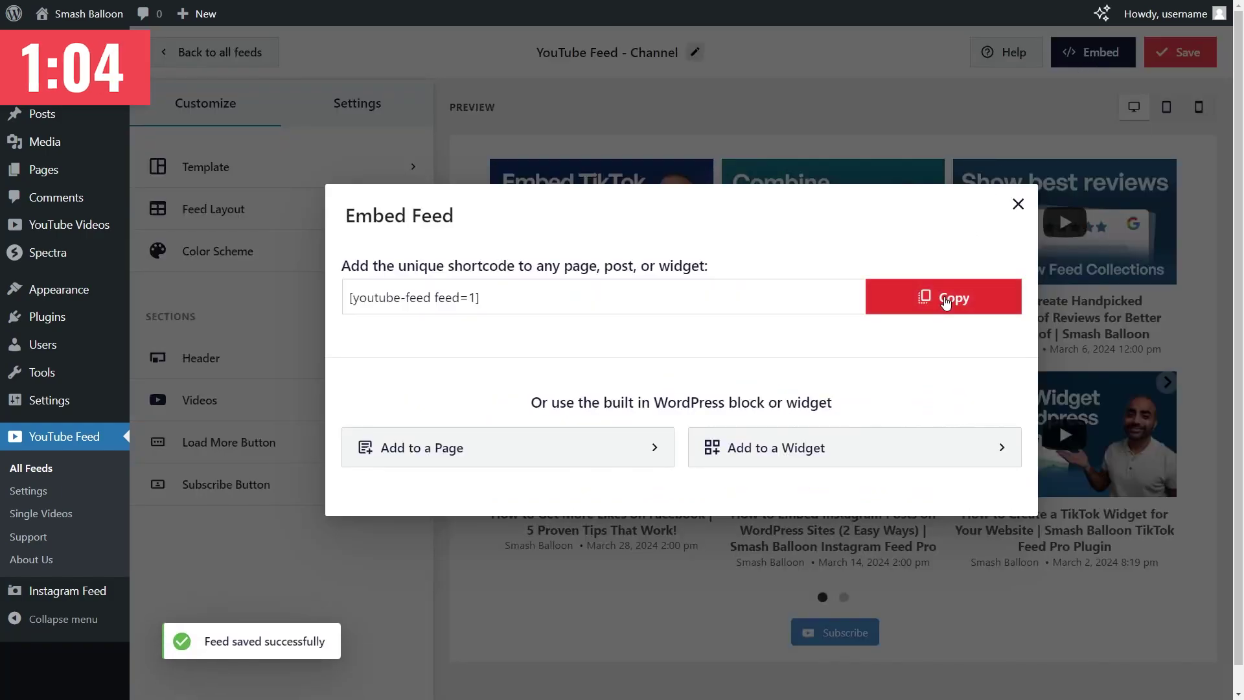
left_click(952, 297)
left_click(503, 447)
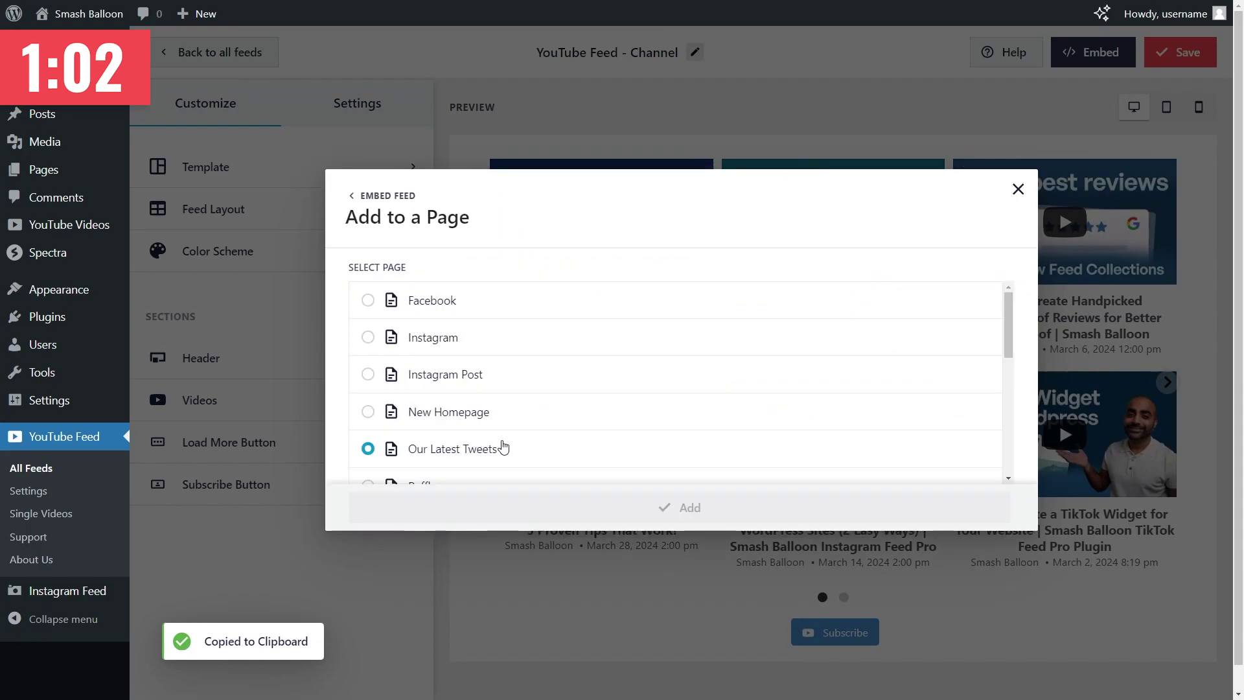
scroll(502, 444, "down", 5)
left_click(436, 391)
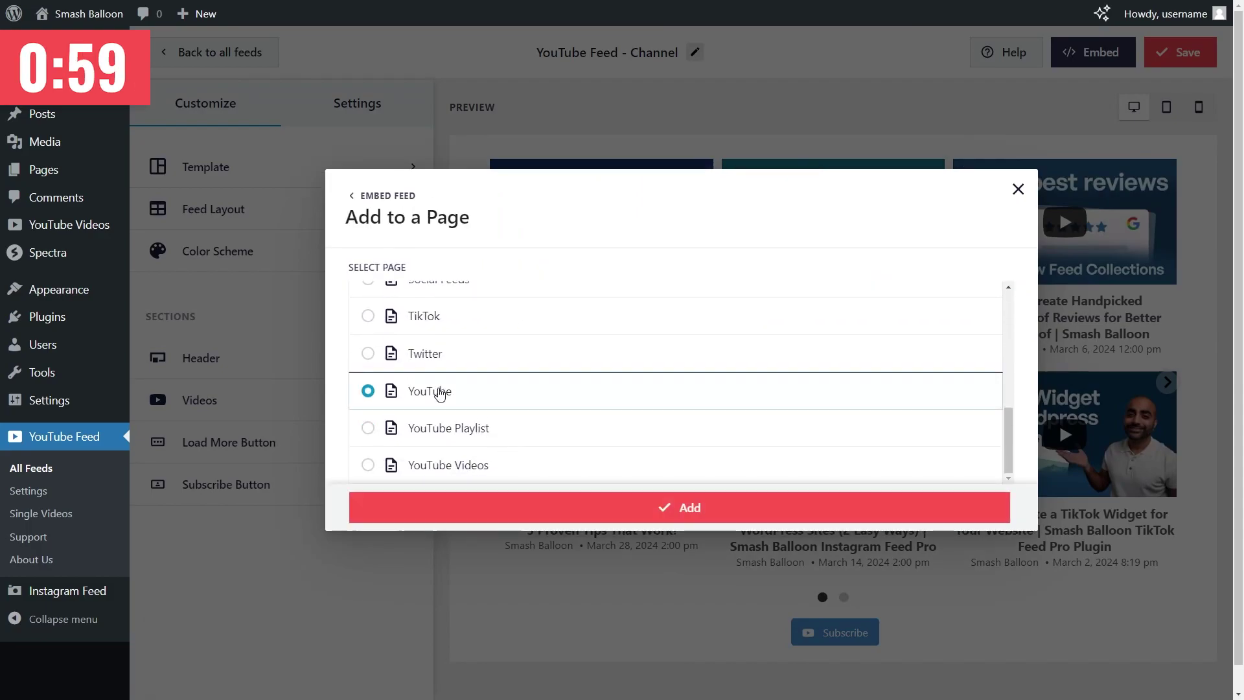
left_click(633, 504)
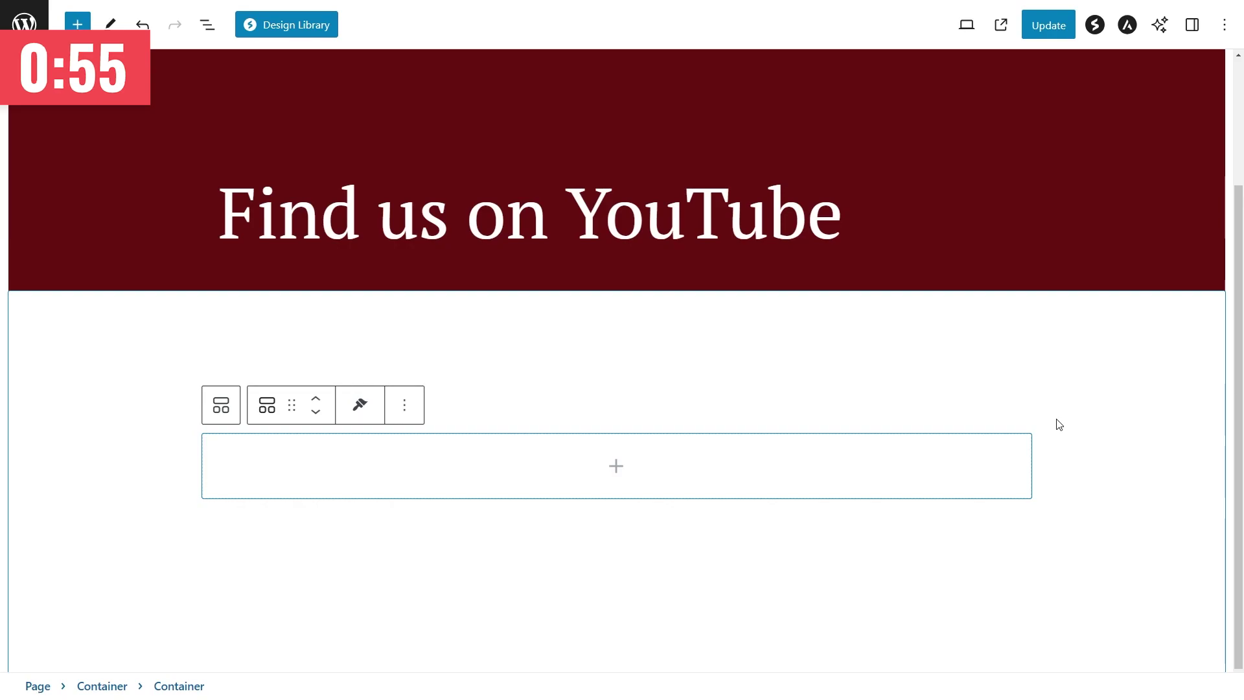
Try a Shortcode block with [youtube-feed feed=1] in the empty container below the page heading, and delete the block.
left_click(617, 467)
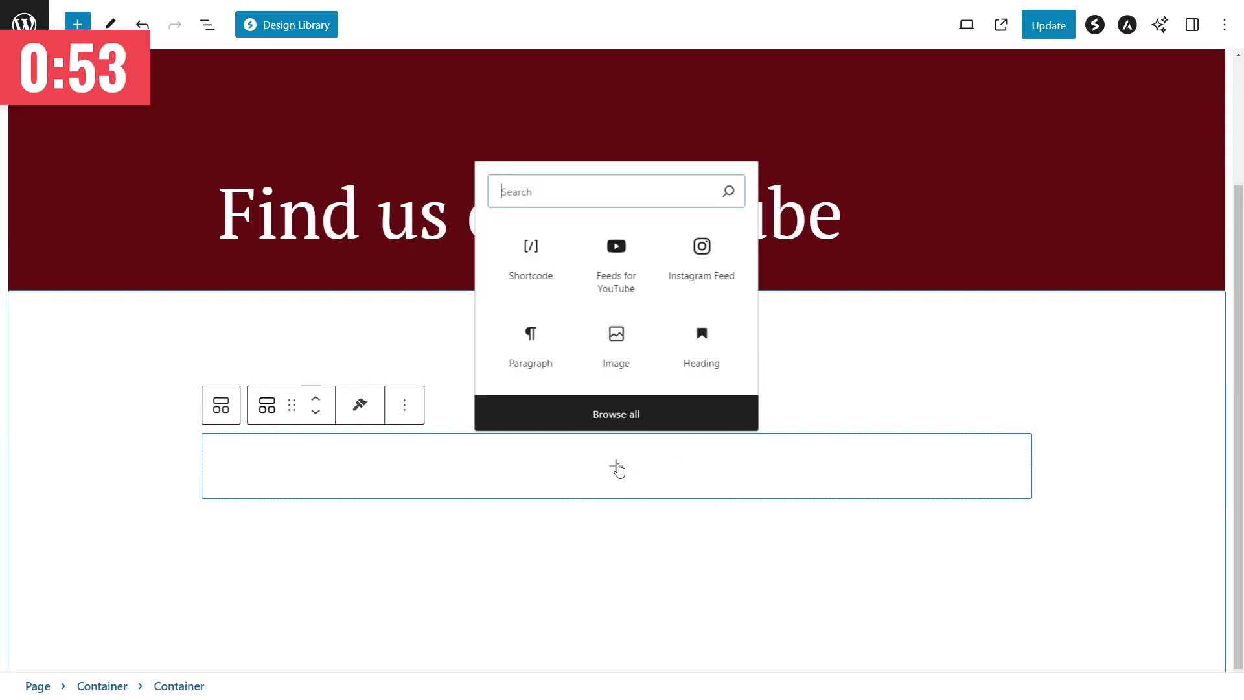
left_click(529, 279)
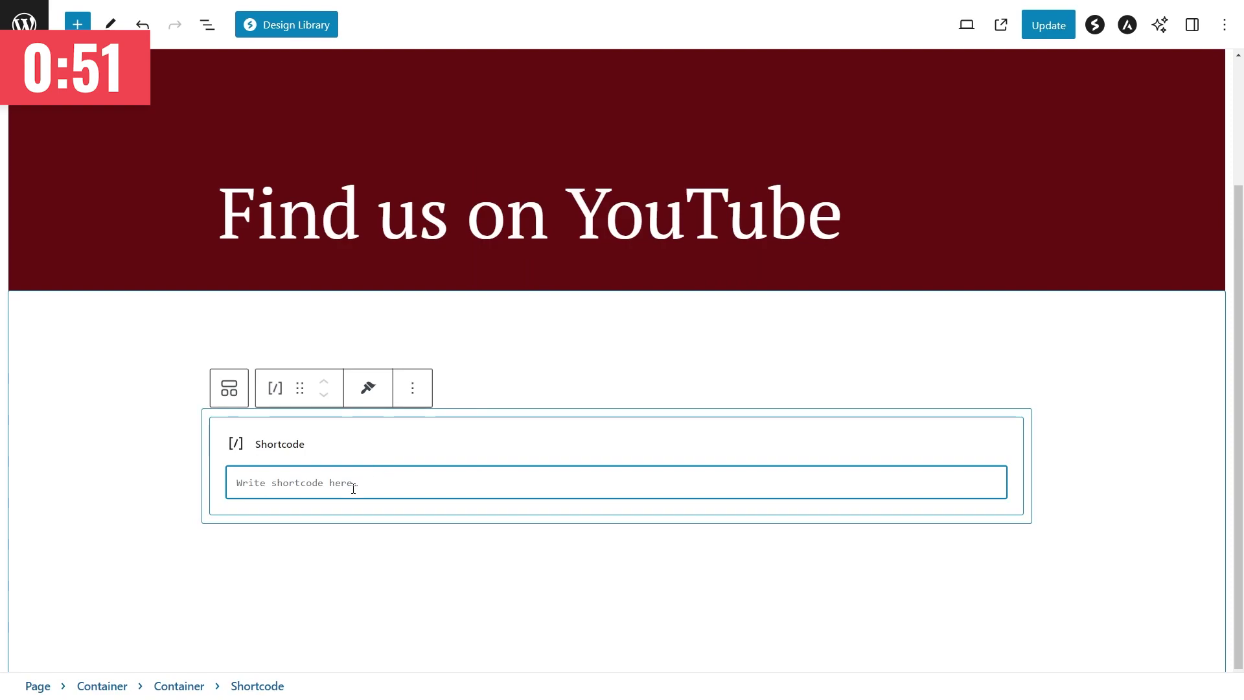
key("ctrl+v")
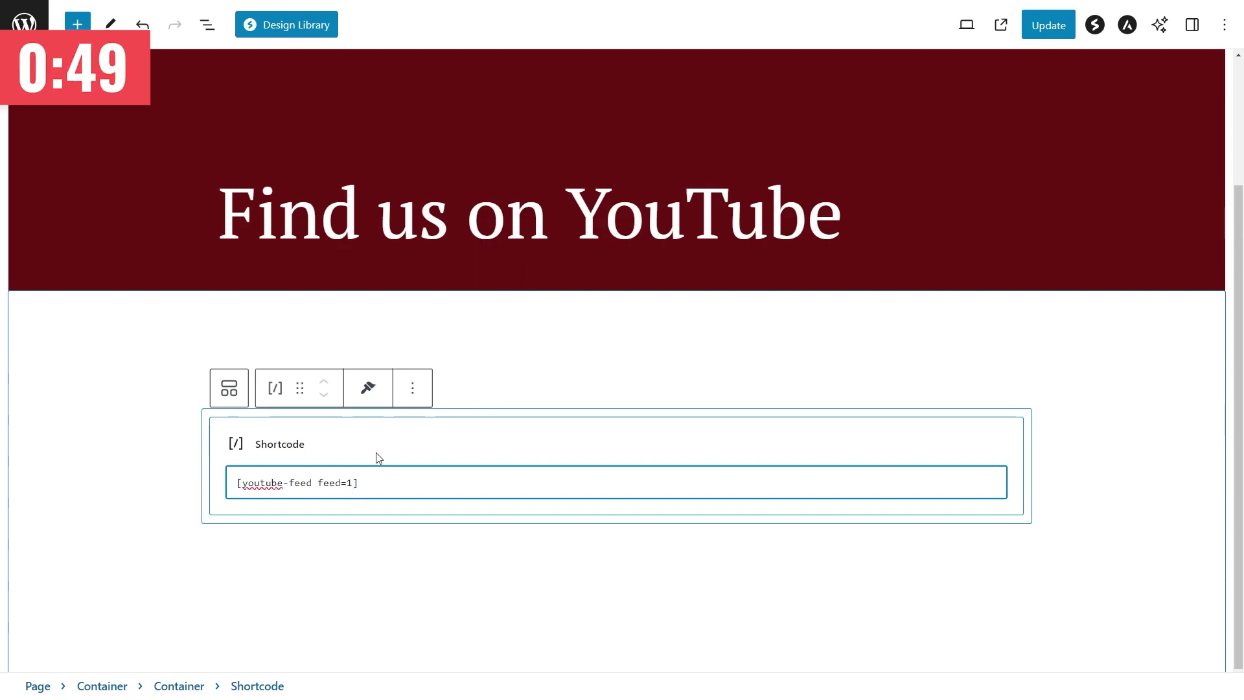
left_click(379, 458)
key("Delete")
Insert a Feeds for YouTube block into the empty container and update the page.
left_click(615, 468)
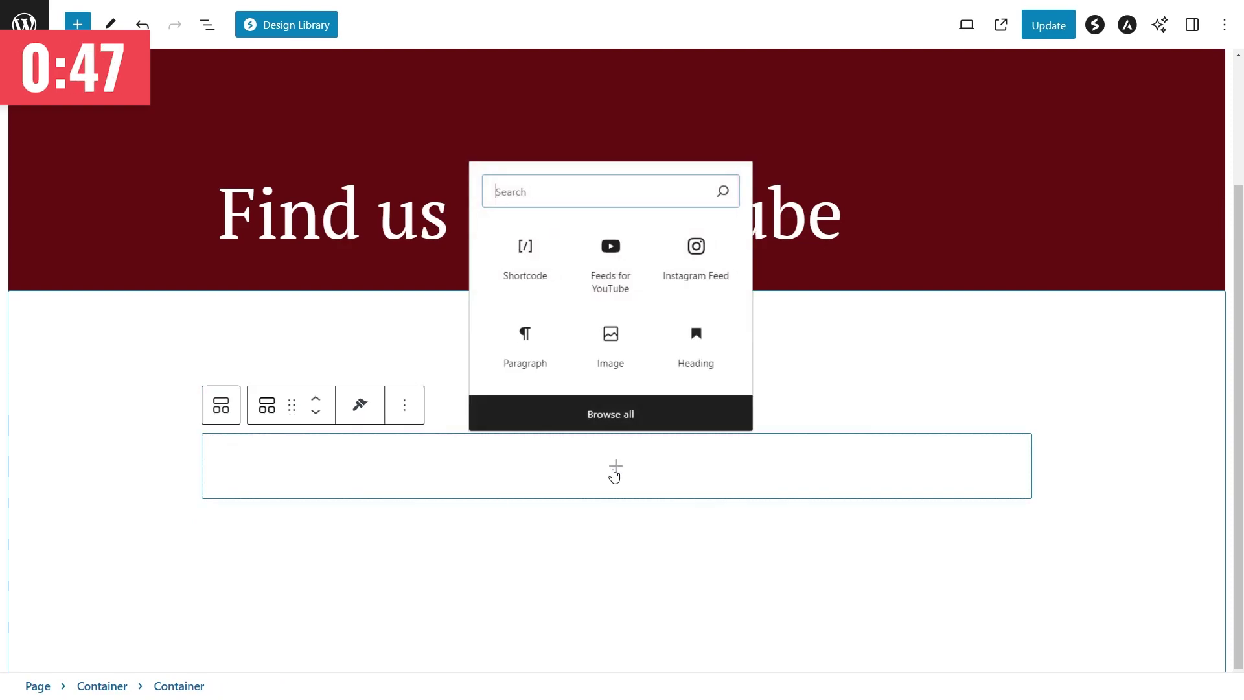
left_click(617, 302)
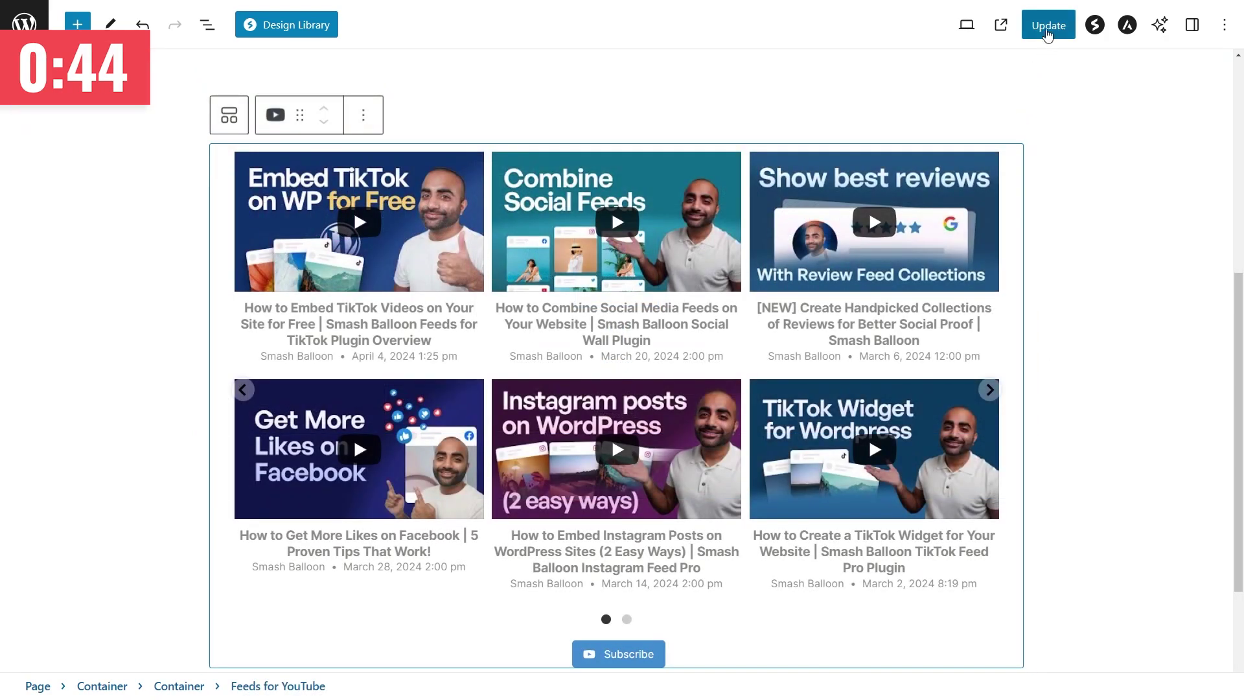
left_click(1047, 28)
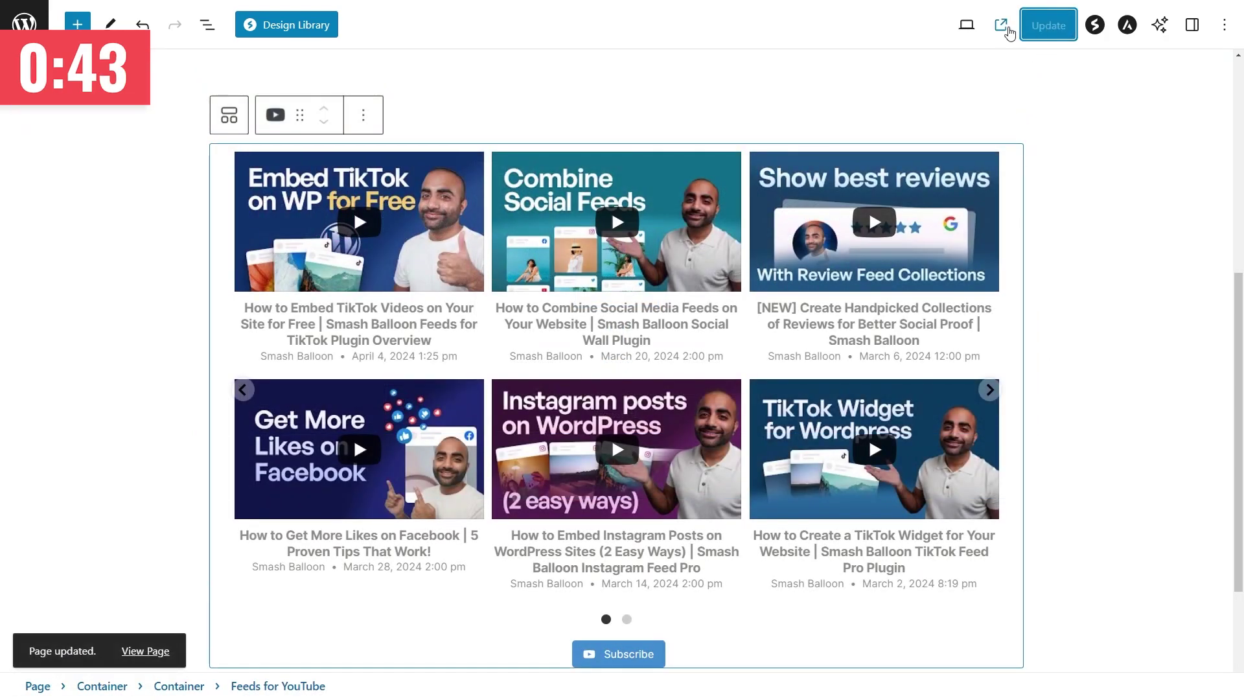
View the published page, page through the carousel feed and back, and open the channel through its Subscribe link.
left_click(1003, 29)
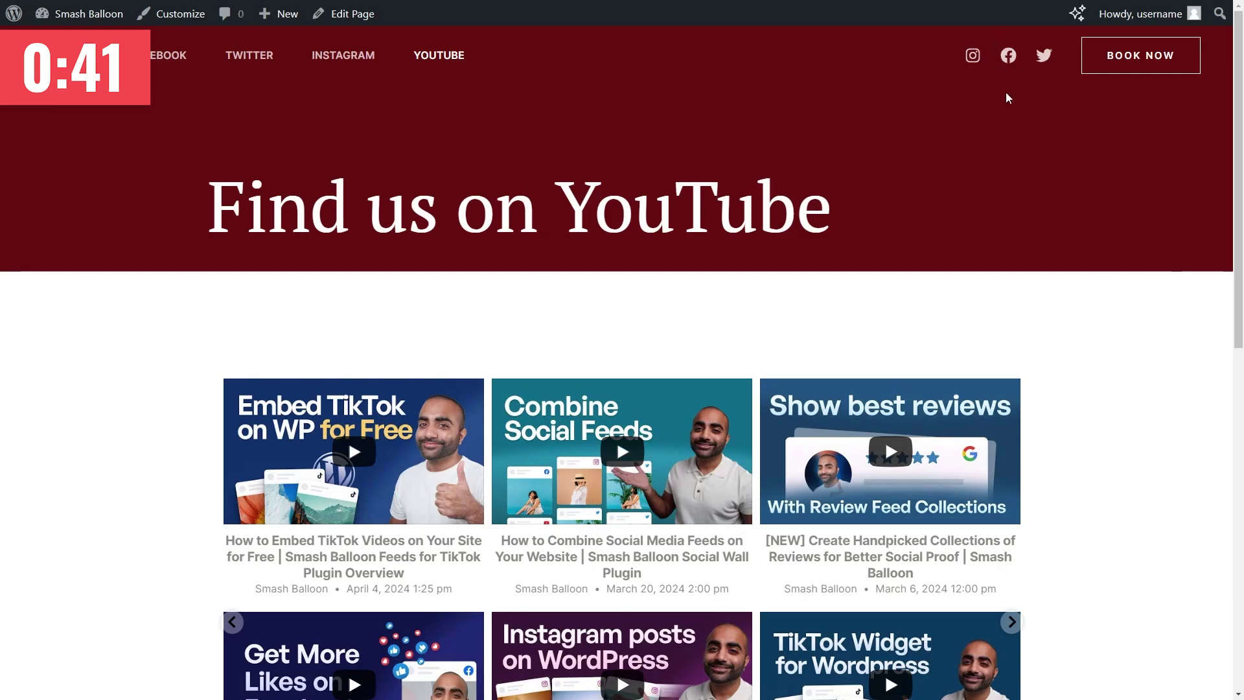
scroll(1060, 186, "down", 2)
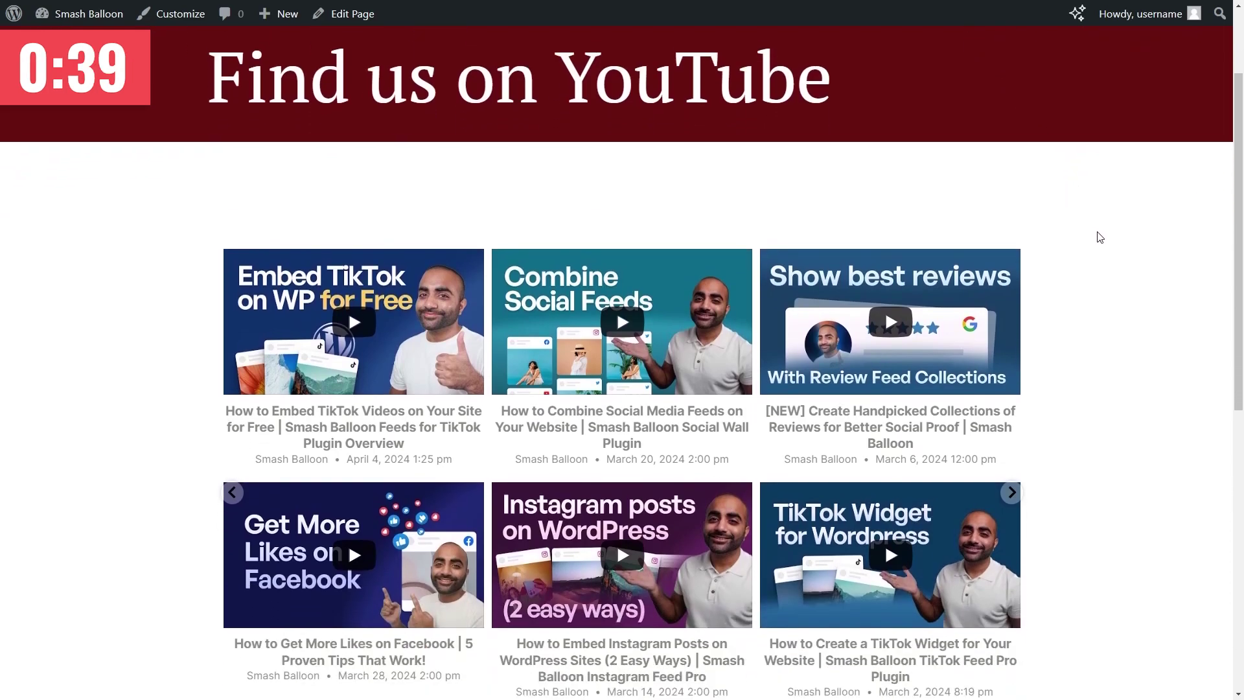
scroll(1100, 236, "down", 2)
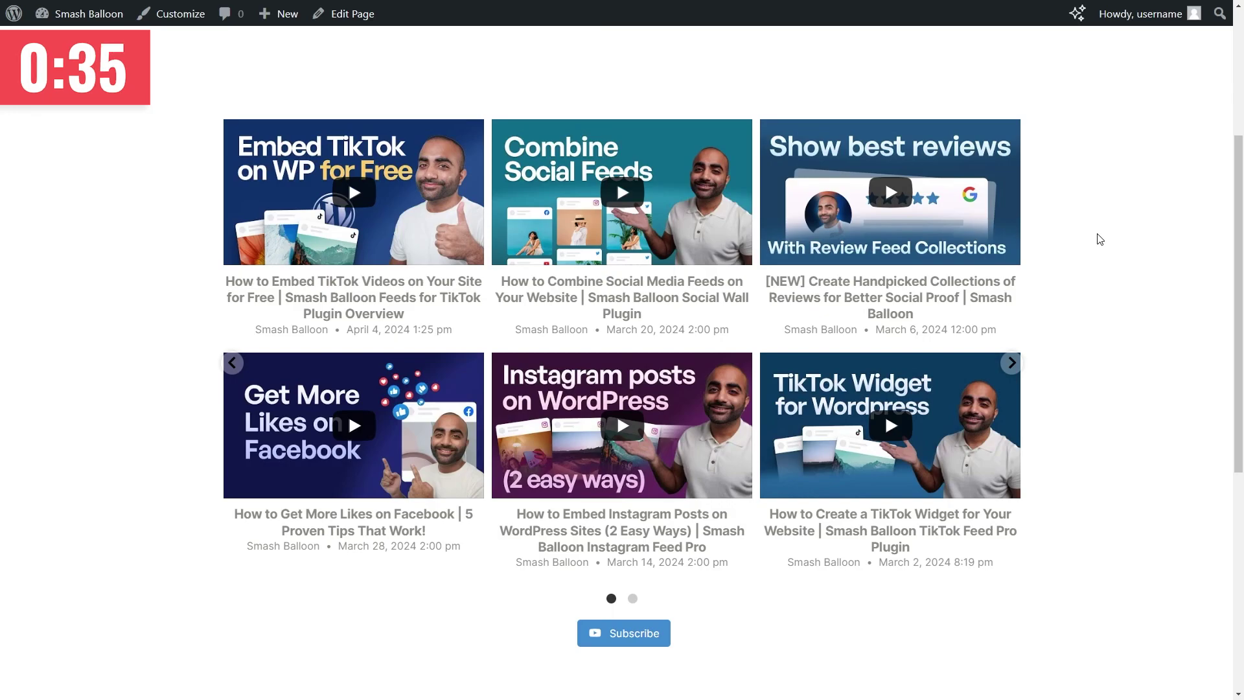
mouse_move(938, 233)
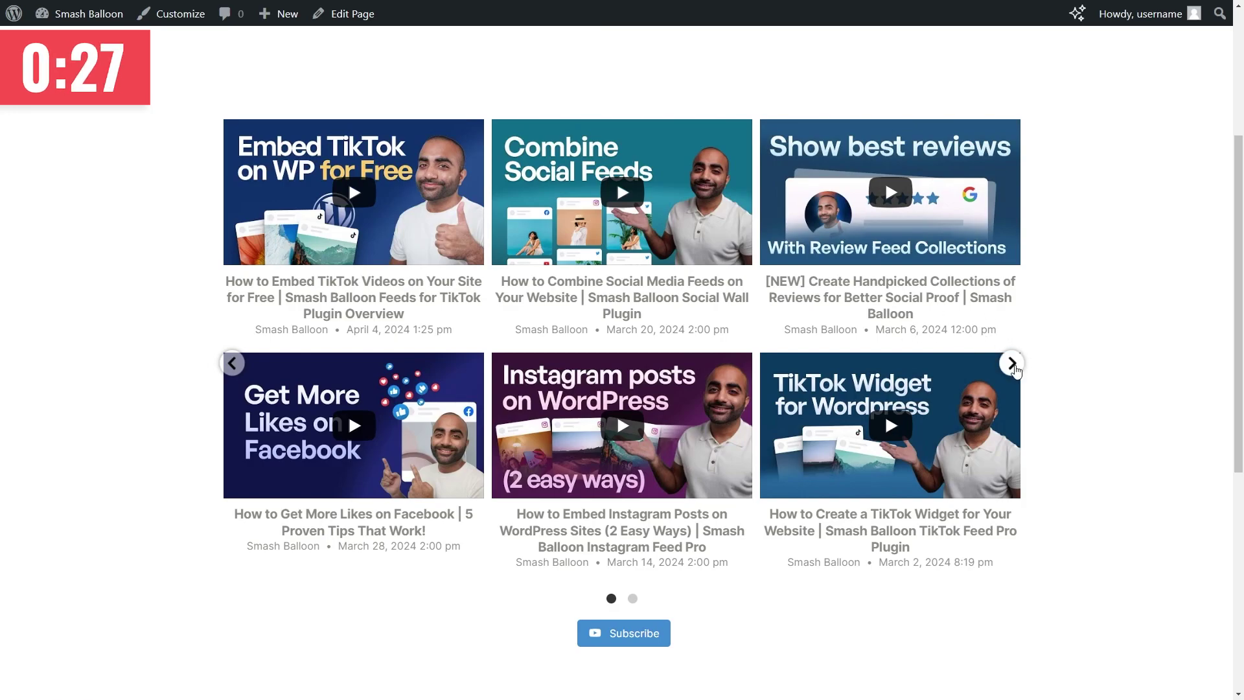
left_click(1012, 363)
left_click(1012, 364)
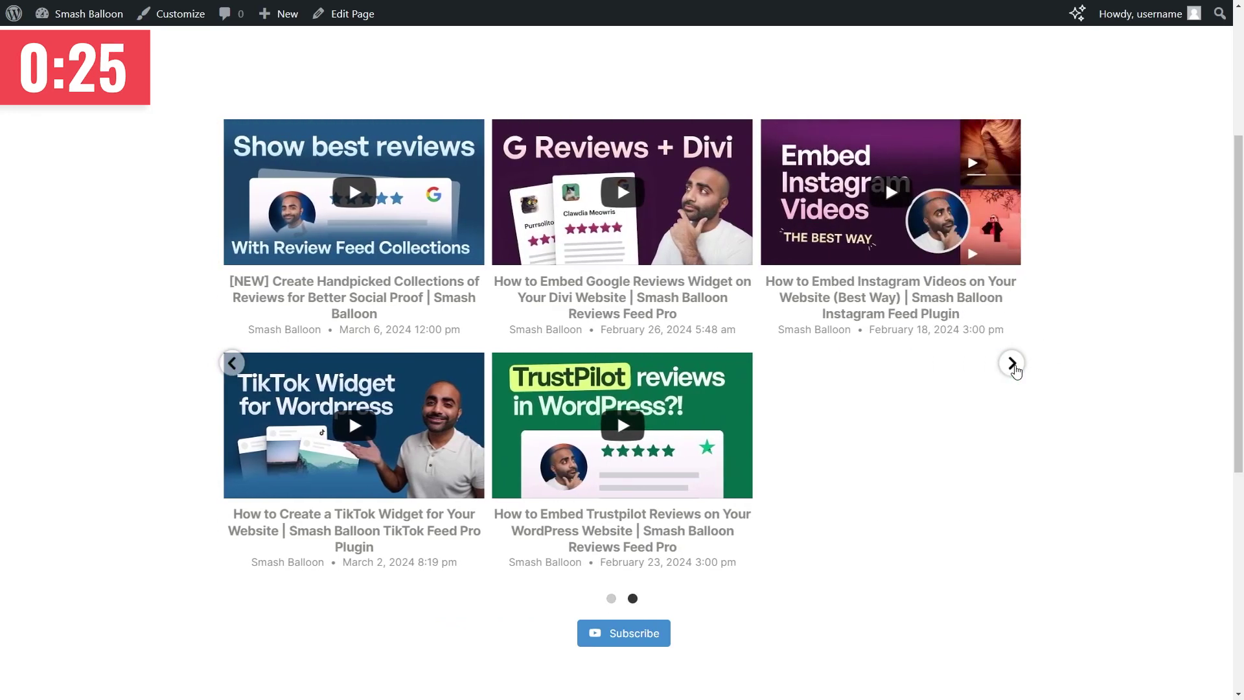
left_click(1012, 364)
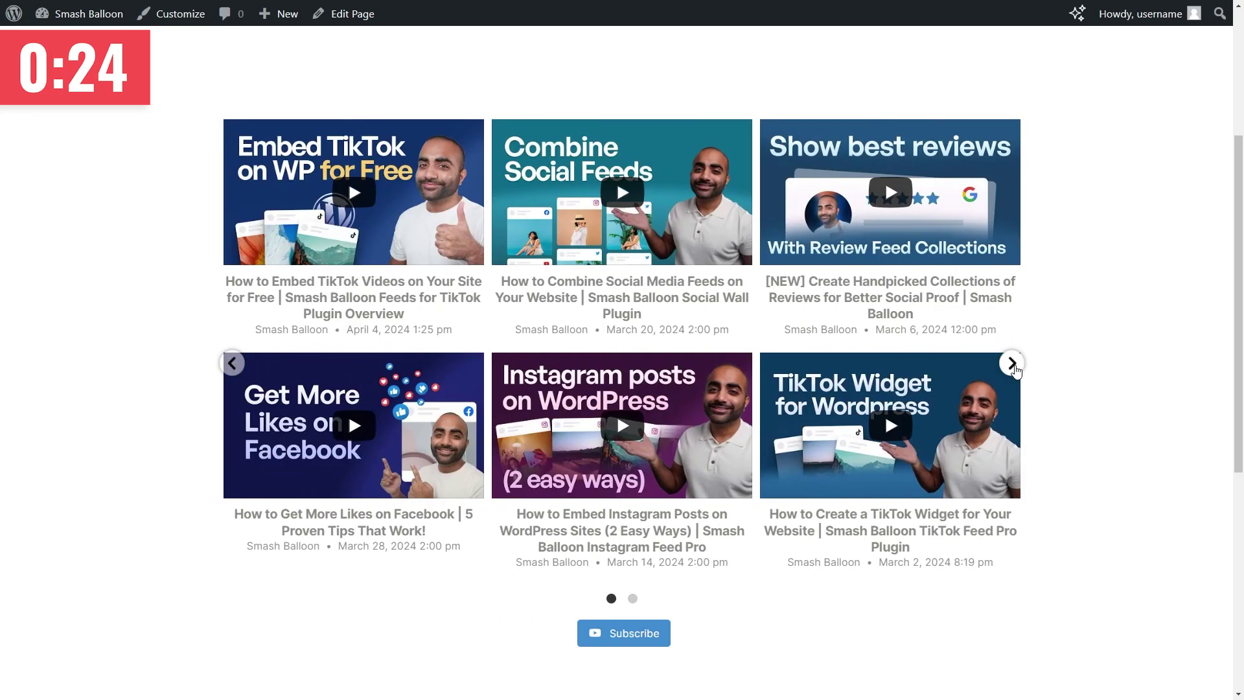
left_click(620, 642)
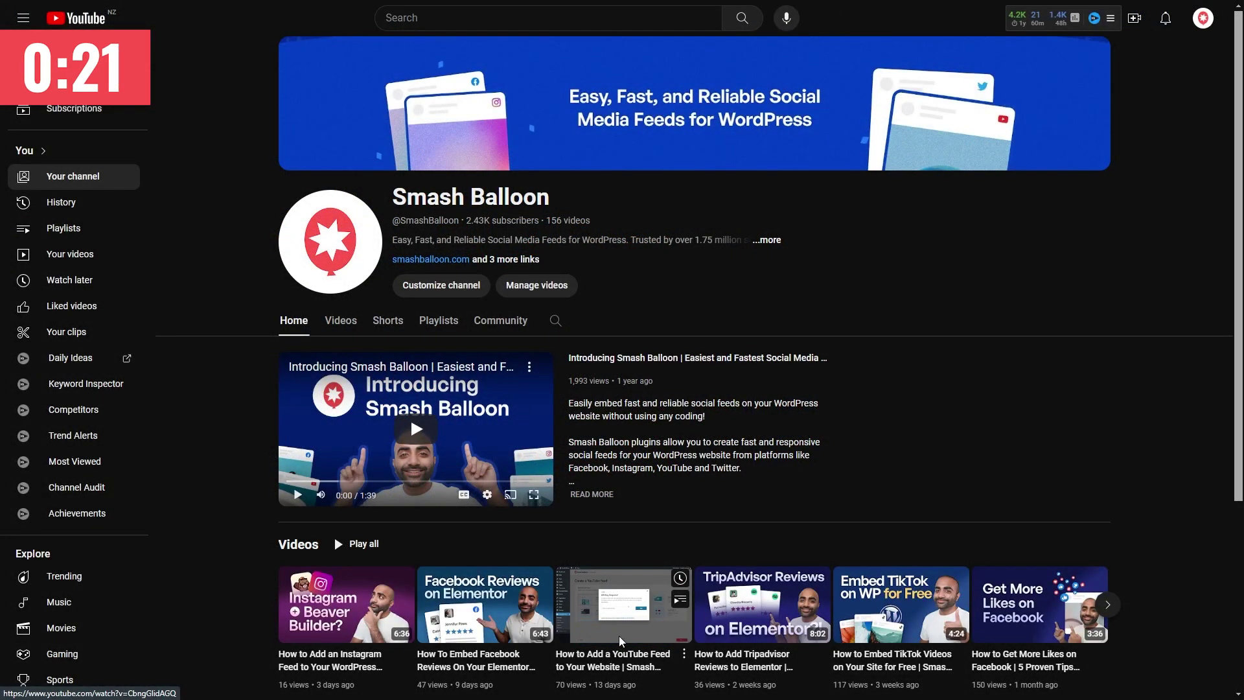